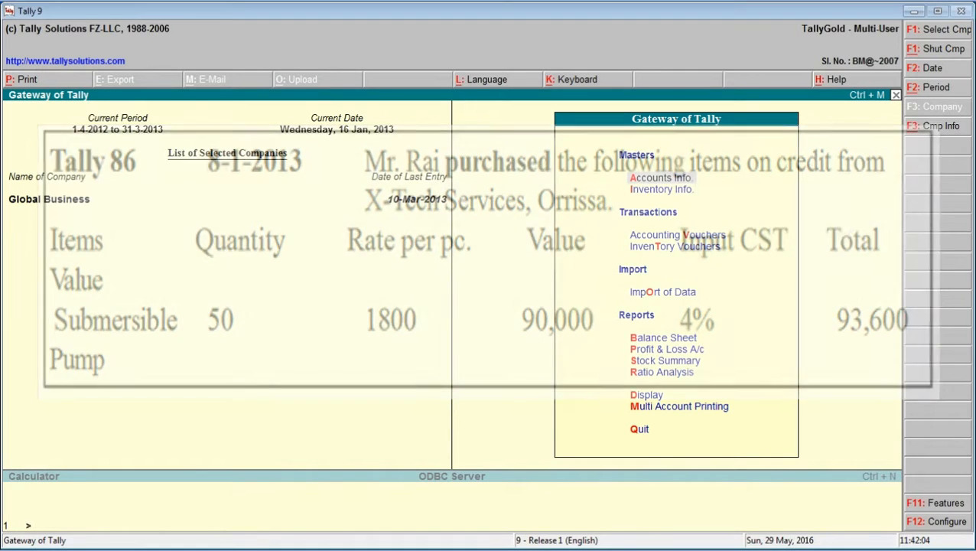
# - Start a new single accounting ledger named X Tech Services
pyautogui.press('Down')
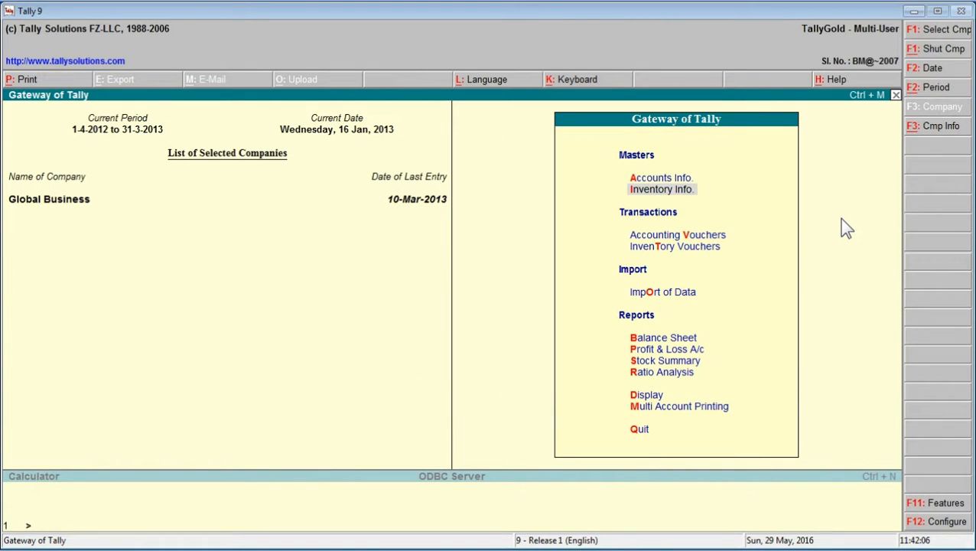
pyautogui.press('Up')
pyautogui.press('Return')
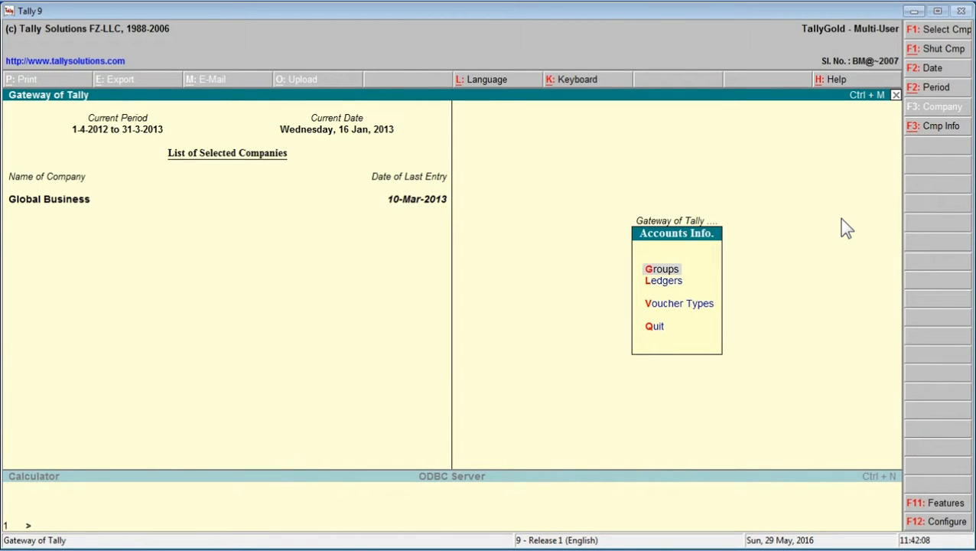
pyautogui.press('Down')
pyautogui.press('Return')
pyautogui.press('Return')
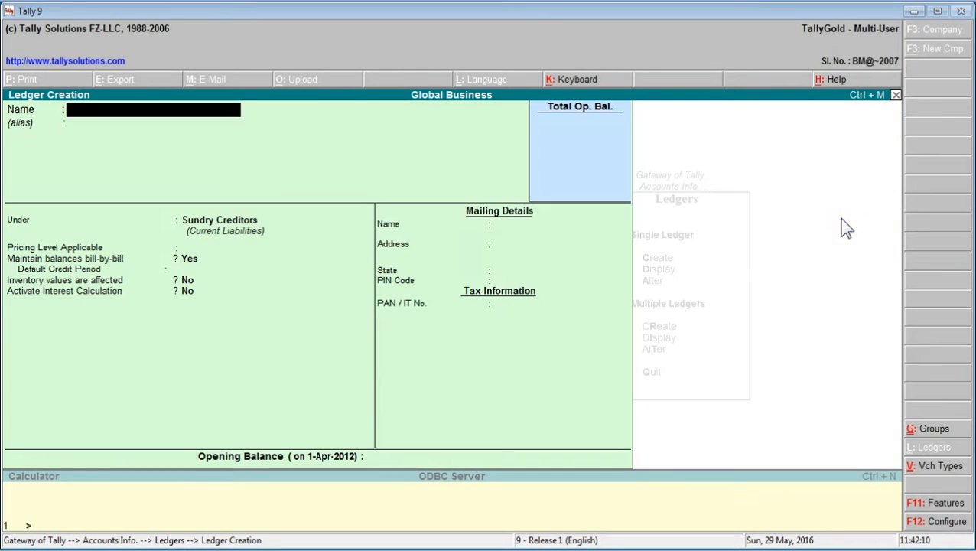
pyautogui.write('X Tech Service')
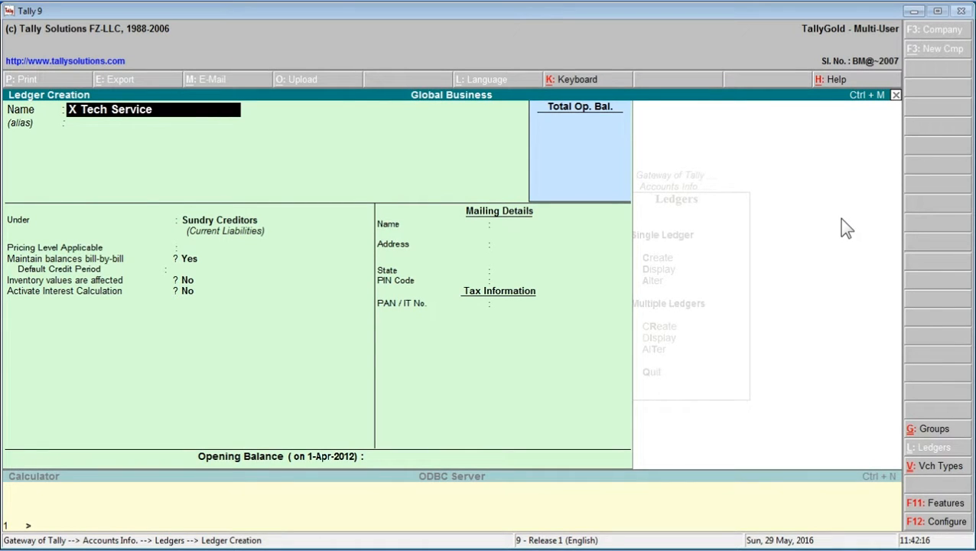
pyautogui.write('s')
pyautogui.press('Return')
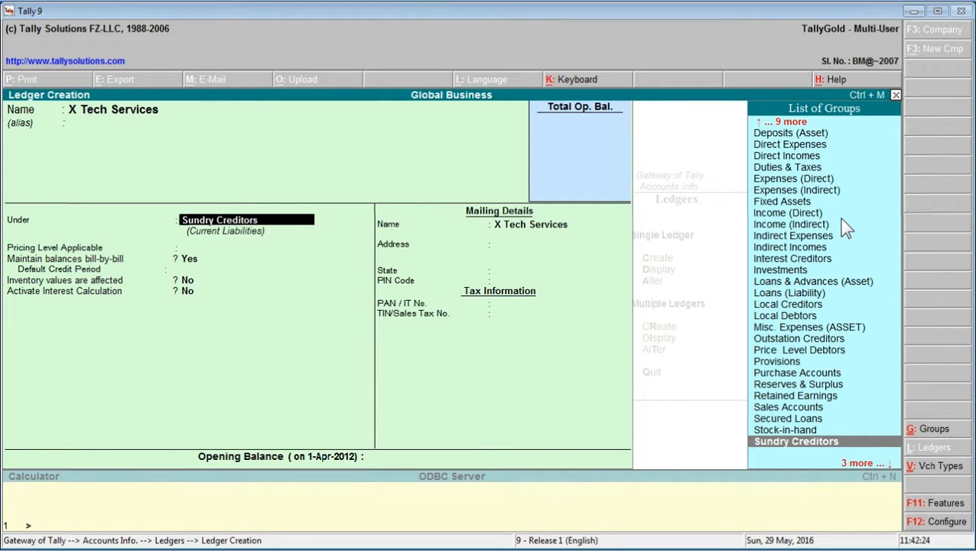
# - Place the ledger under Sundry Creditors with pricing level Not Applicable, bill-by-bill balances Yes, and inventory values and interest calculation No
pyautogui.write('S')
pyautogui.press('Down')
pyautogui.press('Down')
pyautogui.press('Down')
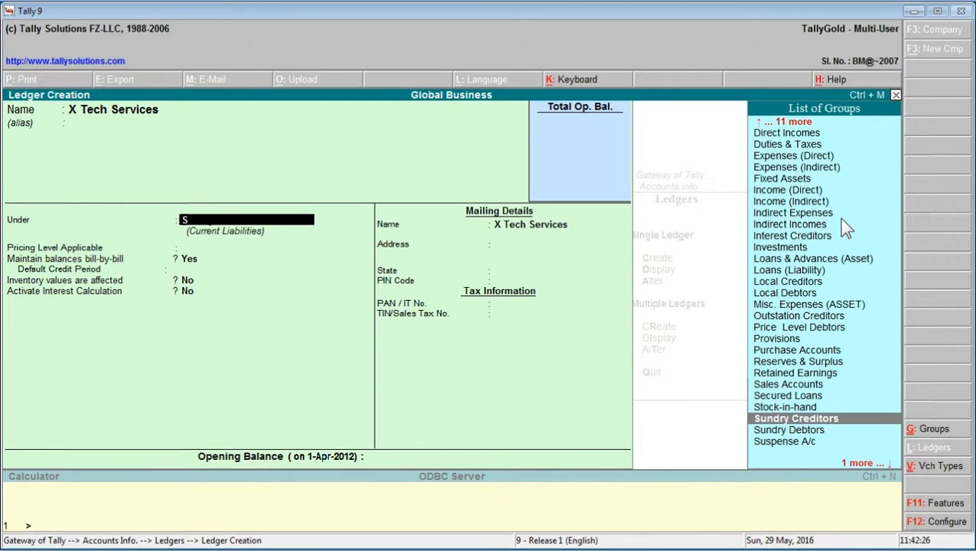
pyautogui.press('Return')
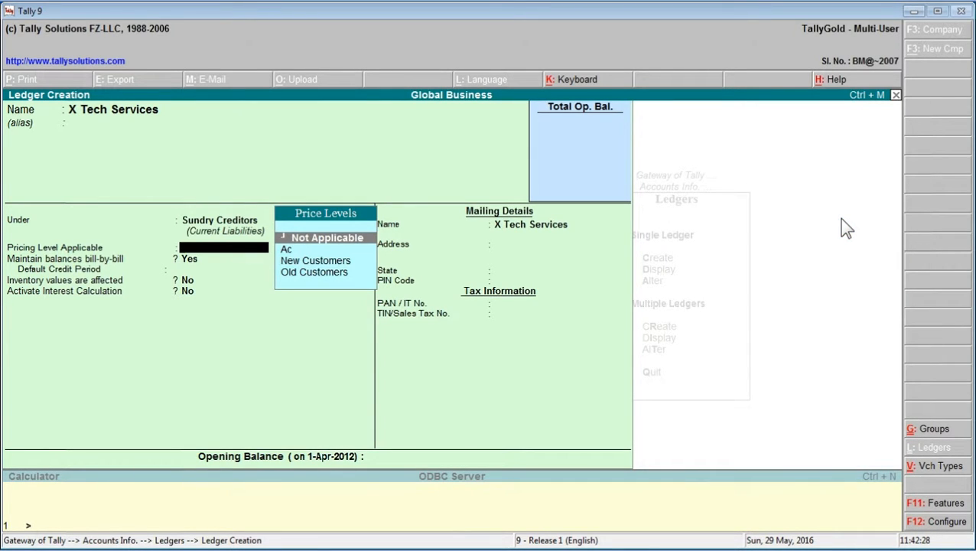
pyautogui.press('Return')
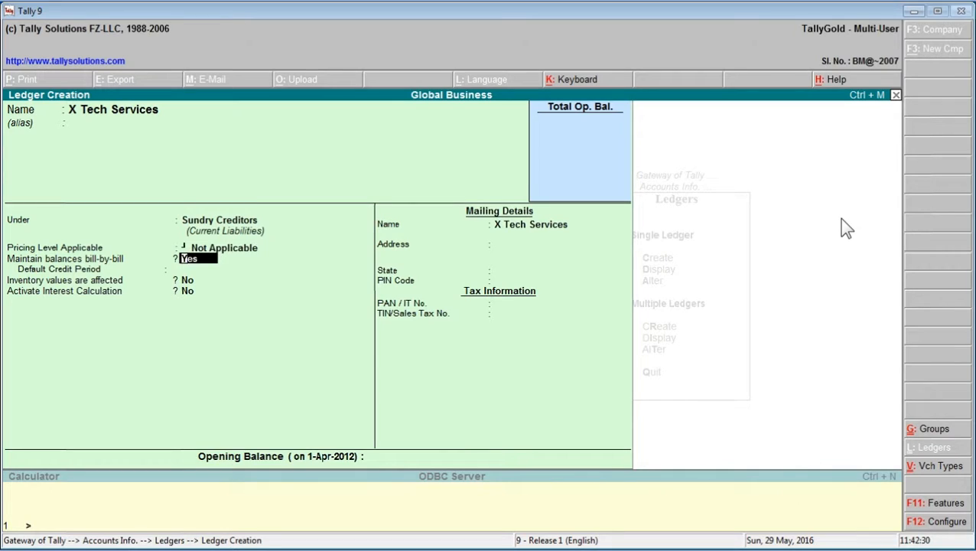
pyautogui.press('Return')
pyautogui.press('Return')
pyautogui.press('Return')
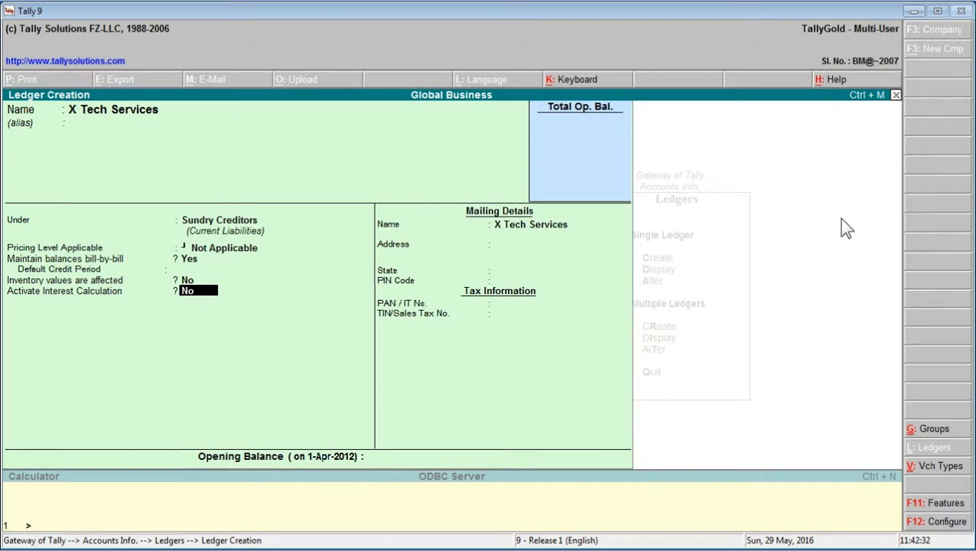
pyautogui.press('Return')
# - Set the mailing state to Delhi, leave the other mailing and tax details blank, and save the X Tech Services ledger
pyautogui.press('Return')
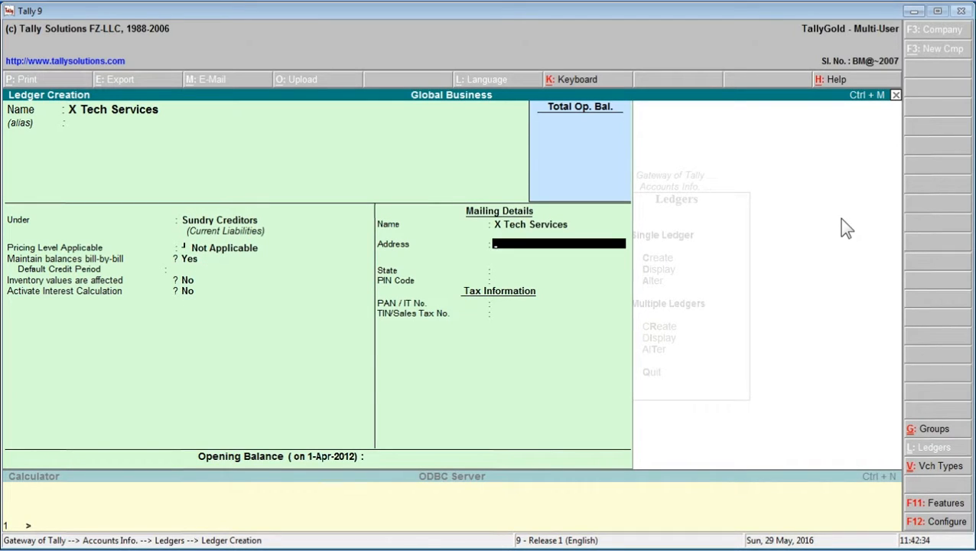
pyautogui.press('Return')
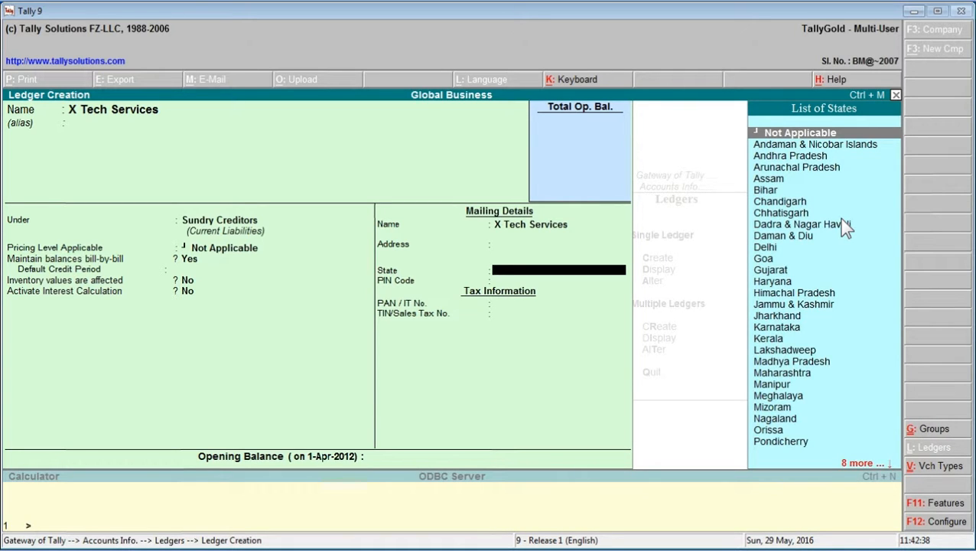
pyautogui.write('De')
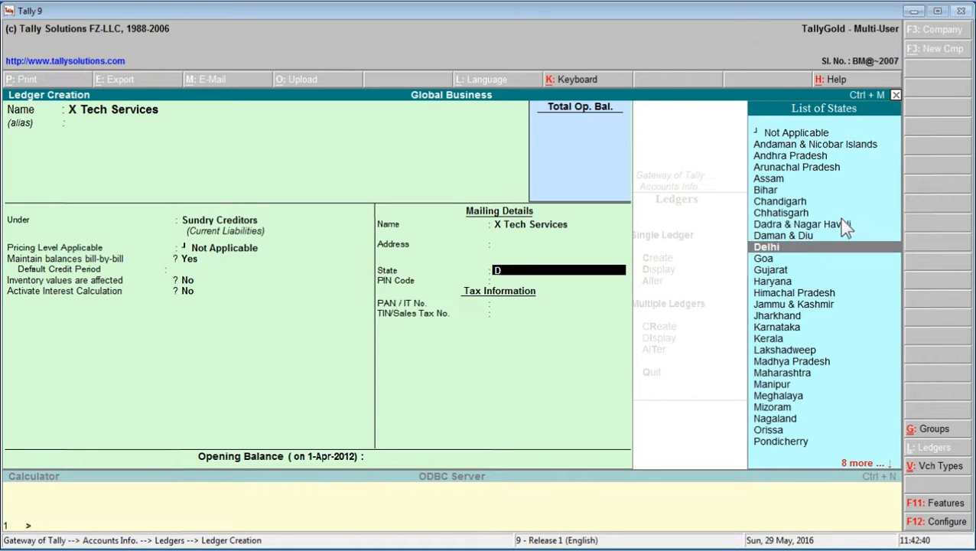
pyautogui.press('Return')
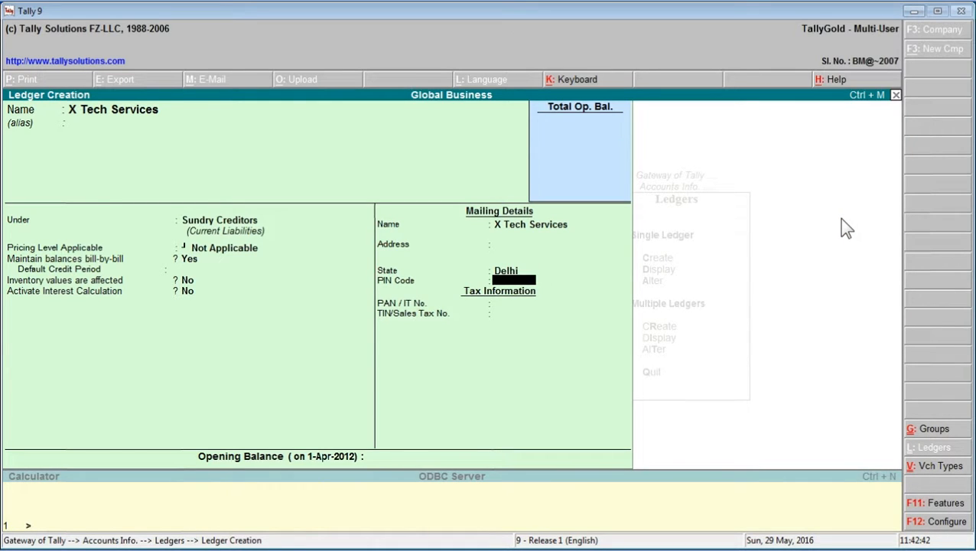
pyautogui.press('Return')
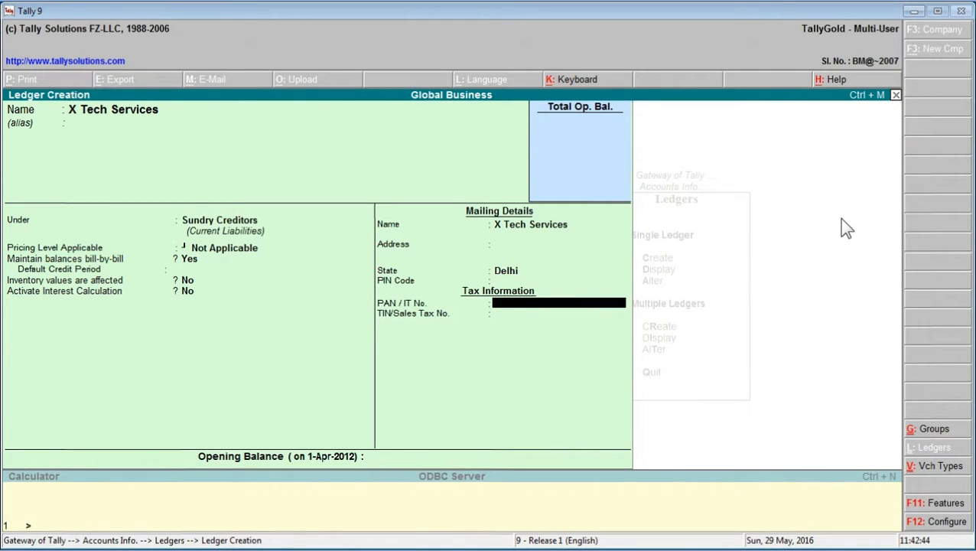
pyautogui.press('Return')
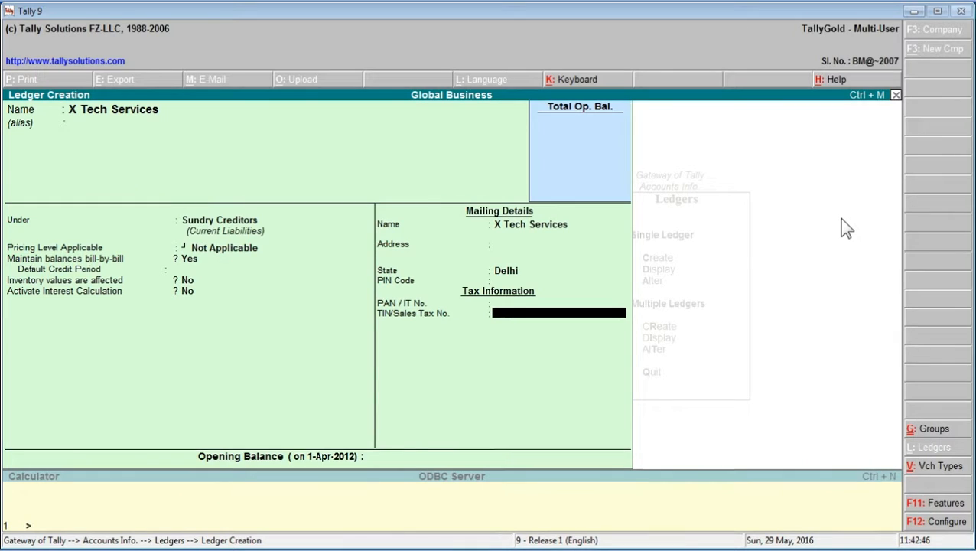
pyautogui.press('Return')
pyautogui.press('Return')
pyautogui.press('Return')
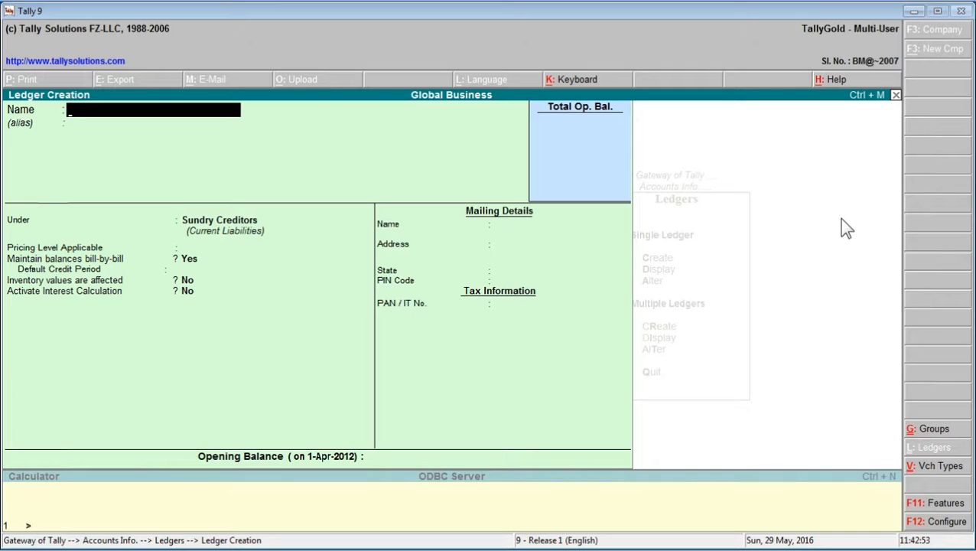
# - Start another ledger named Purchase CST @ 4% and place it under Purchase Accounts
pyautogui.write('Purchase')
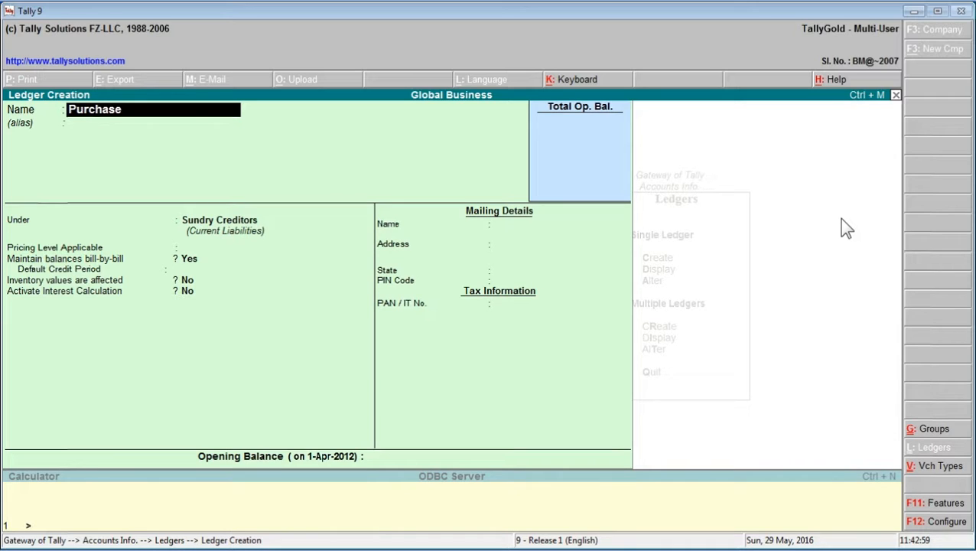
pyautogui.write(' CST @ 4')
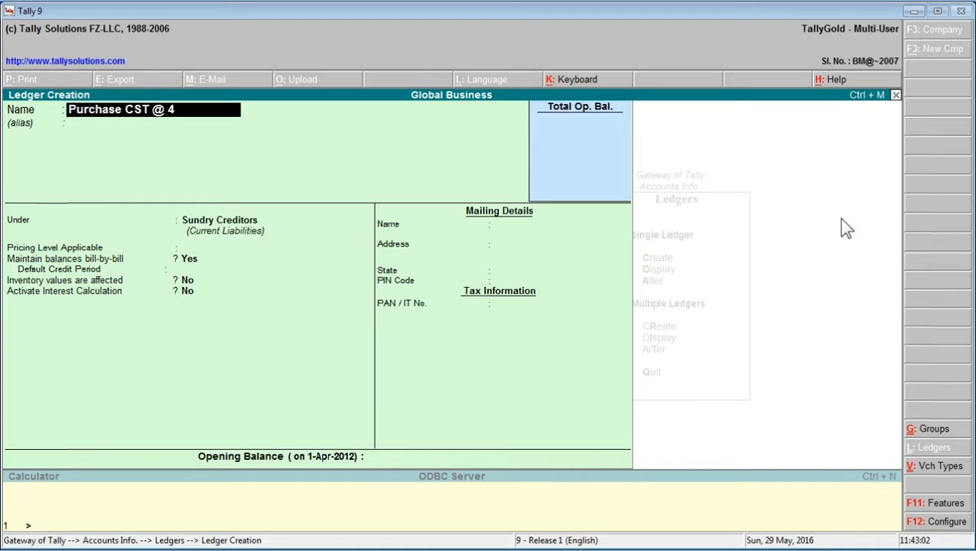
pyautogui.write('%')
pyautogui.press('Return')
pyautogui.press('Return')
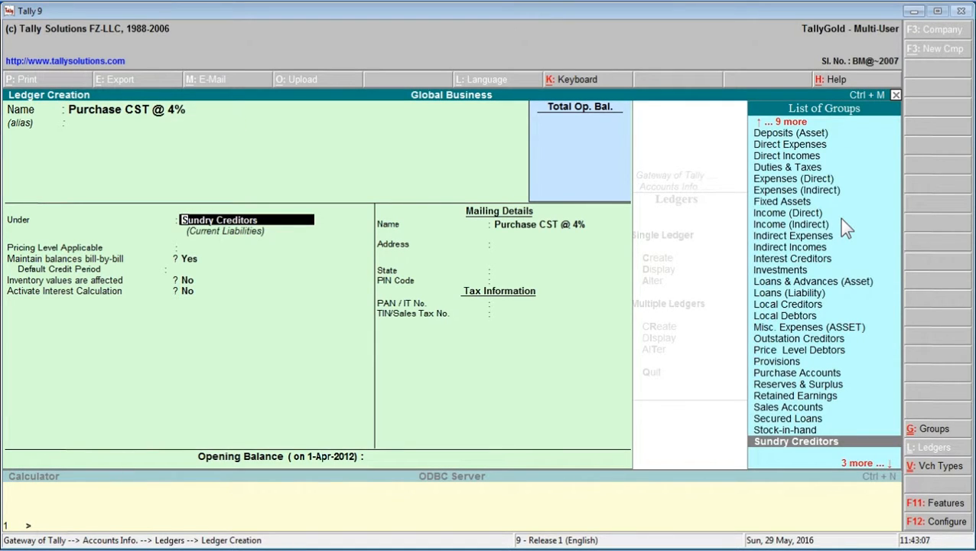
pyautogui.write('P')
pyautogui.press('Down')
pyautogui.press('Down')
pyautogui.press('Down')
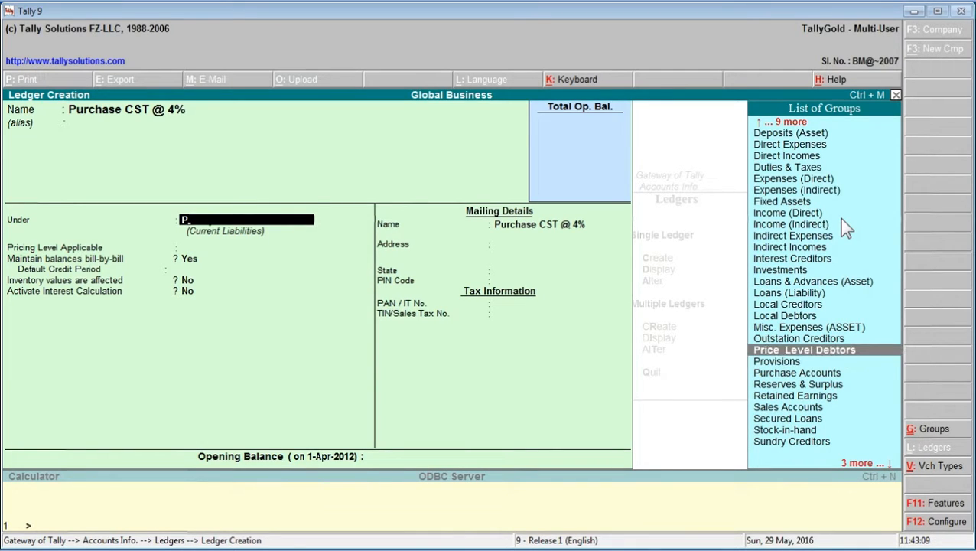
pyautogui.press('Return')
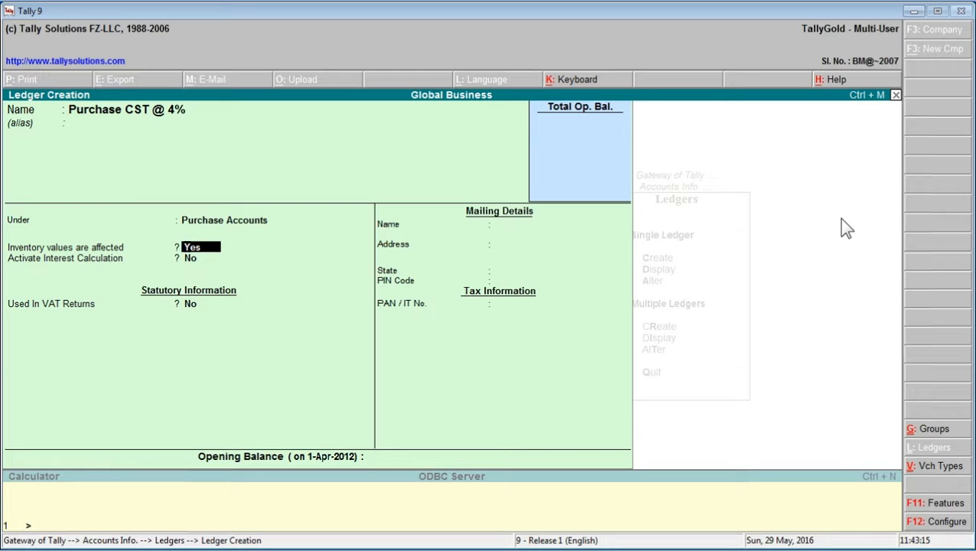
# - Enable use in VAT returns with the VAT/Tax class Inter-State Purchases and save the Purchase CST @ 4% ledger
pyautogui.press('Return')
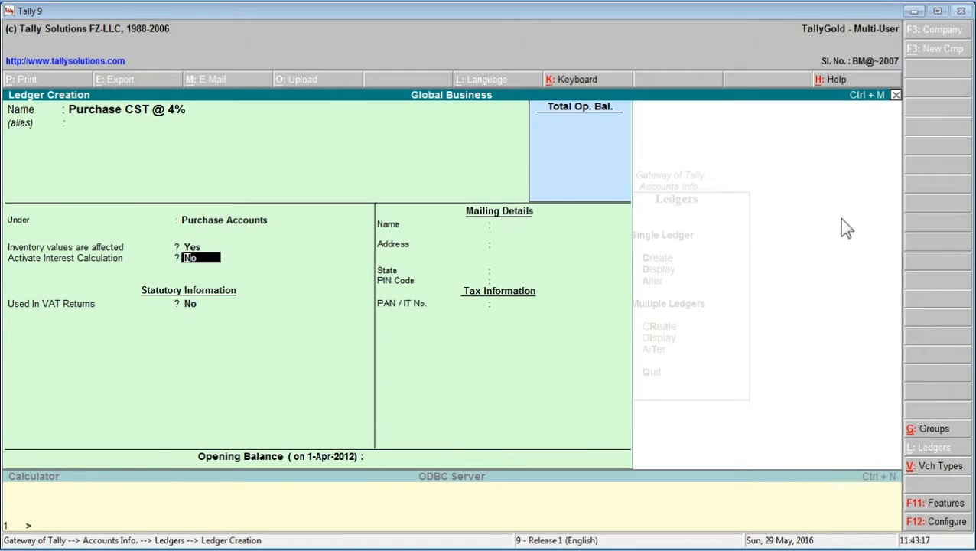
pyautogui.press('Return')
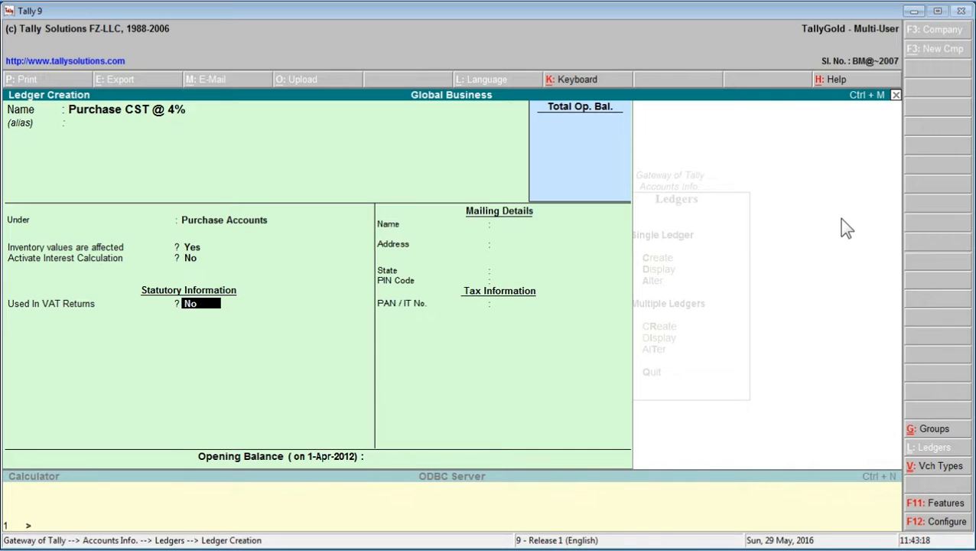
pyautogui.write('y')
pyautogui.press('Return')
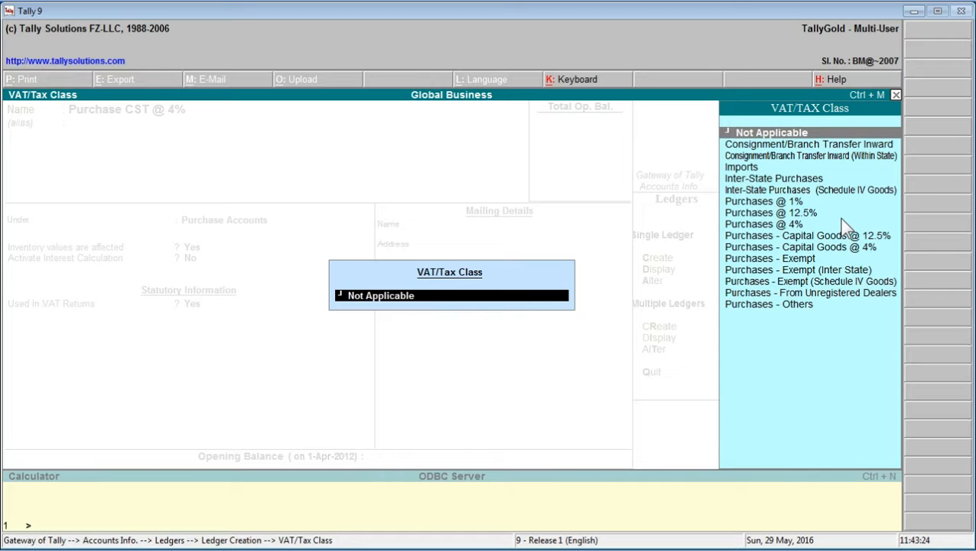
pyautogui.press('Down')
pyautogui.press('Down')
pyautogui.press('Down')
pyautogui.press('Down')
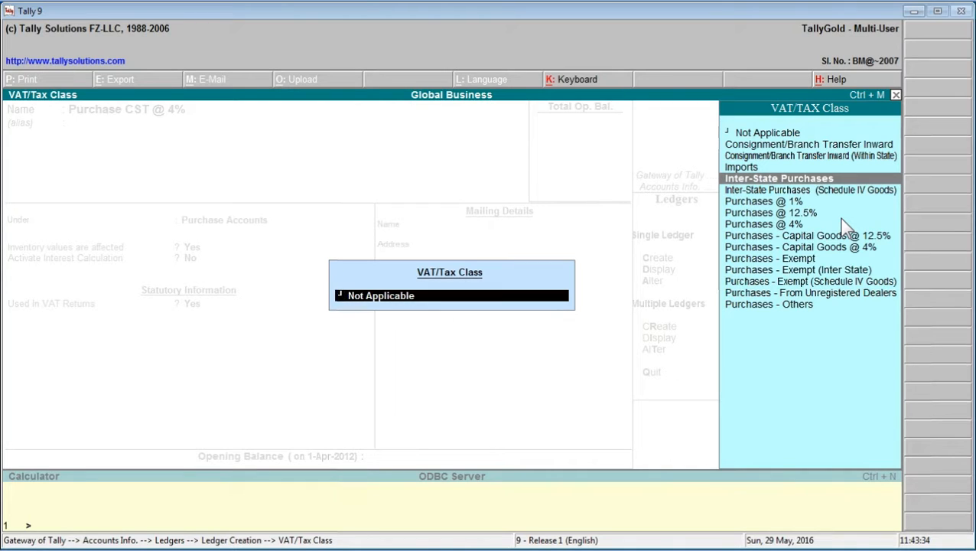
pyautogui.press('Return')
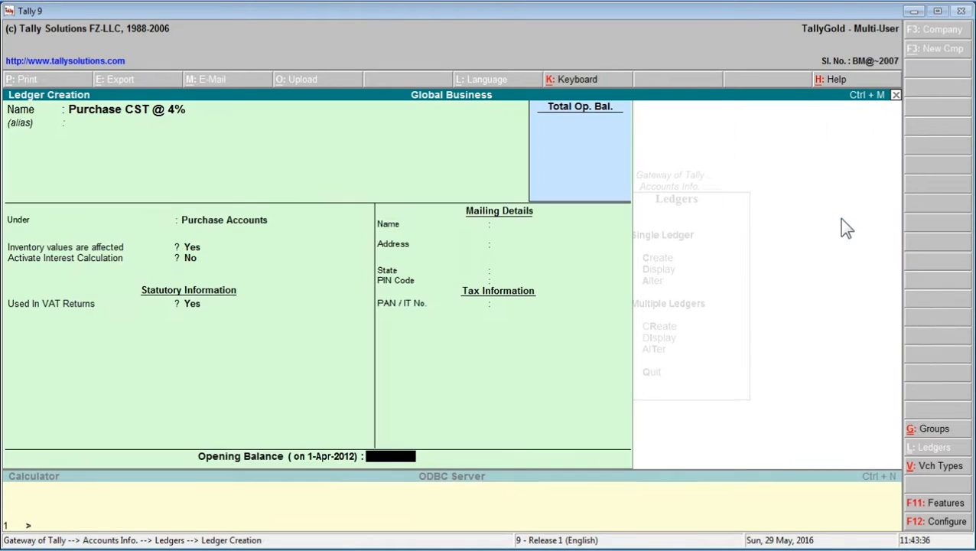
pyautogui.press('Return')
pyautogui.press('Return')
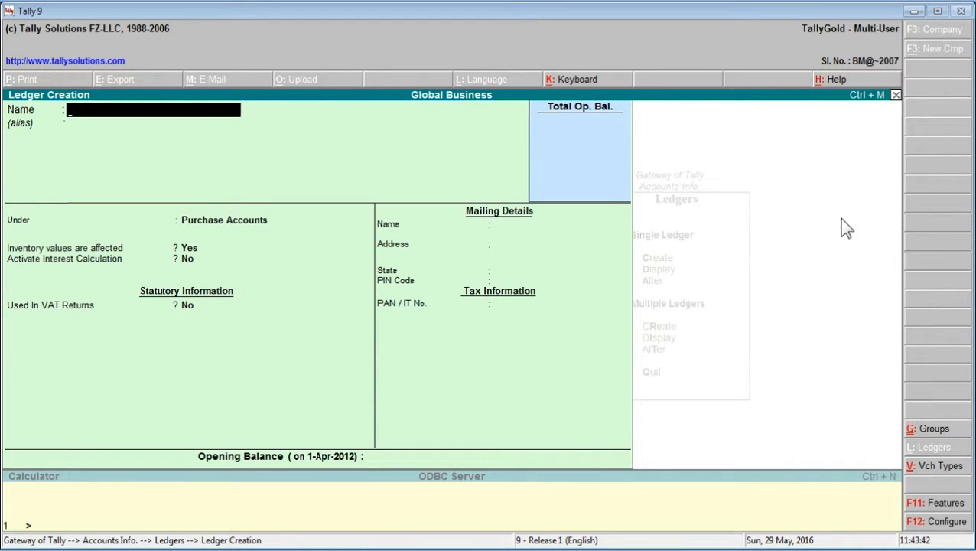
# - Start a ledger named Input CST @ 4% and place it under Duties & Taxes
pyautogui.write('Input CST')
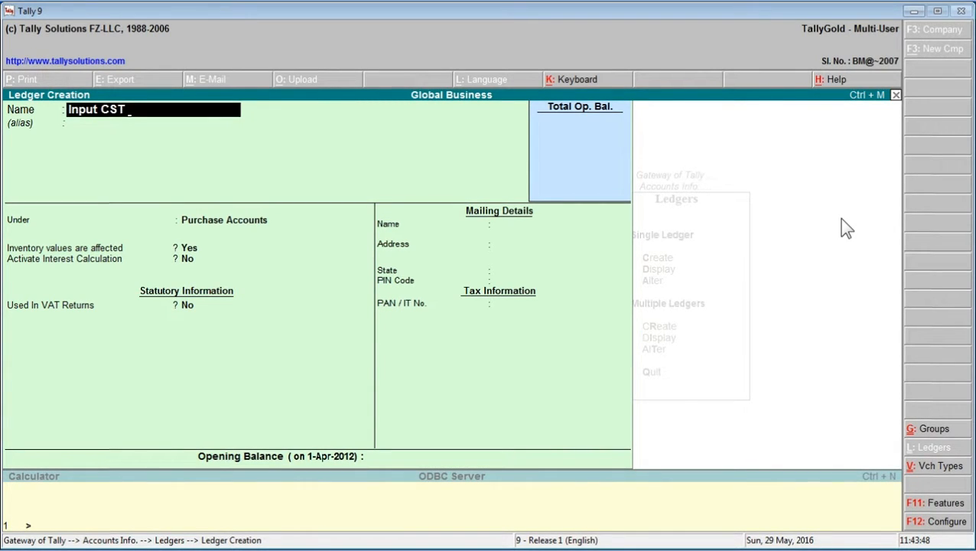
pyautogui.write(' @ 4%')
pyautogui.press('Return')
pyautogui.press('Return')
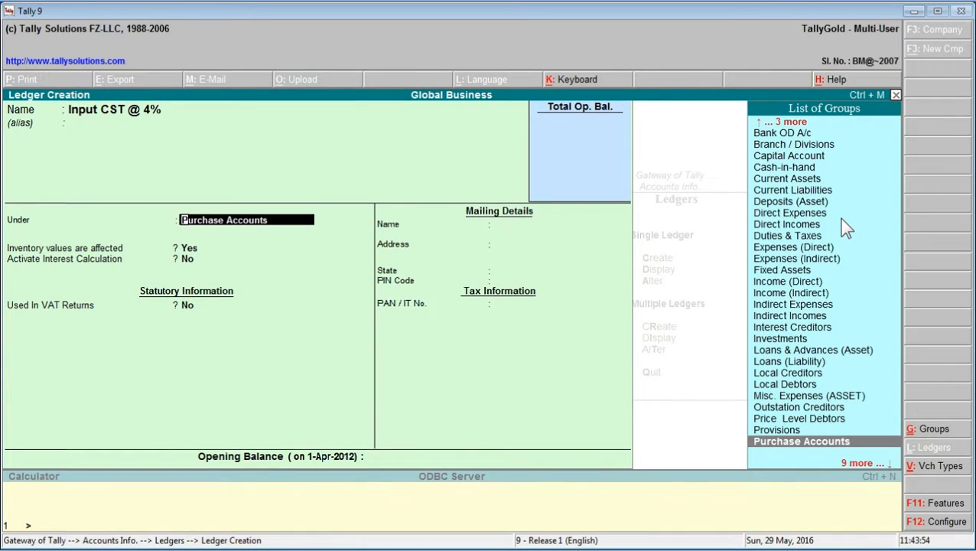
pyautogui.write('D')
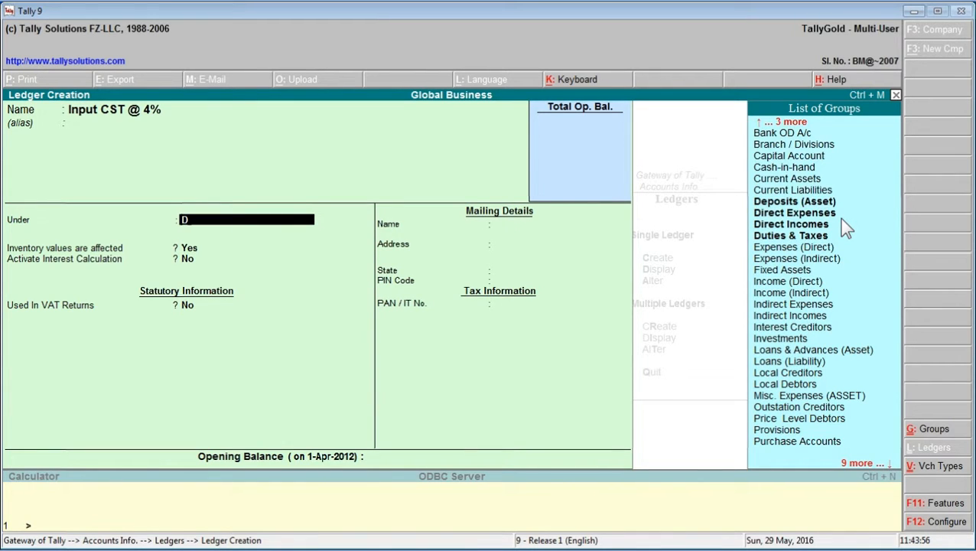
pyautogui.press('Down')
pyautogui.press('Down')
pyautogui.press('Down')
pyautogui.press('Down')
pyautogui.press('Return')
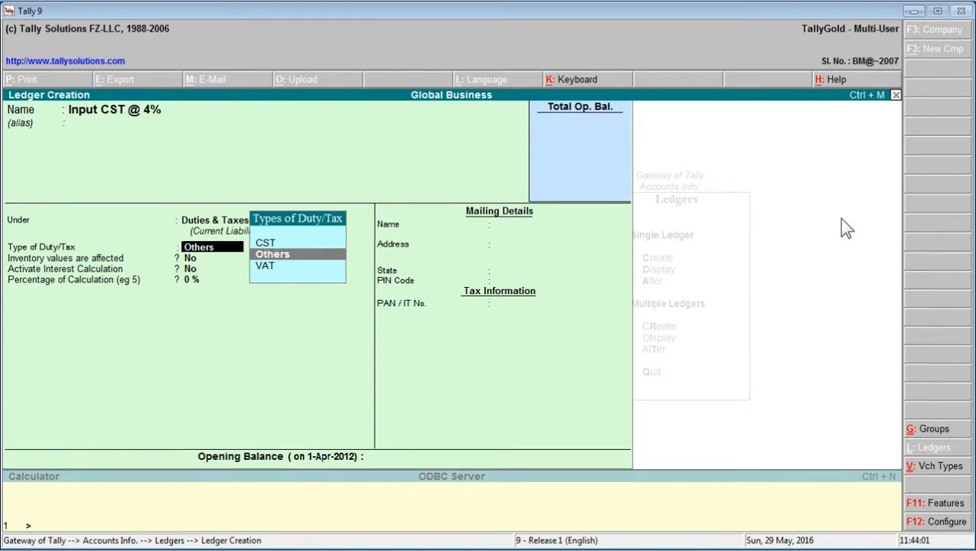
# - Set the duty type to CST and the VAT/Tax class to Inter-State Sales, with inventory values affected set to No
pyautogui.press('Up')
pyautogui.press('Return')
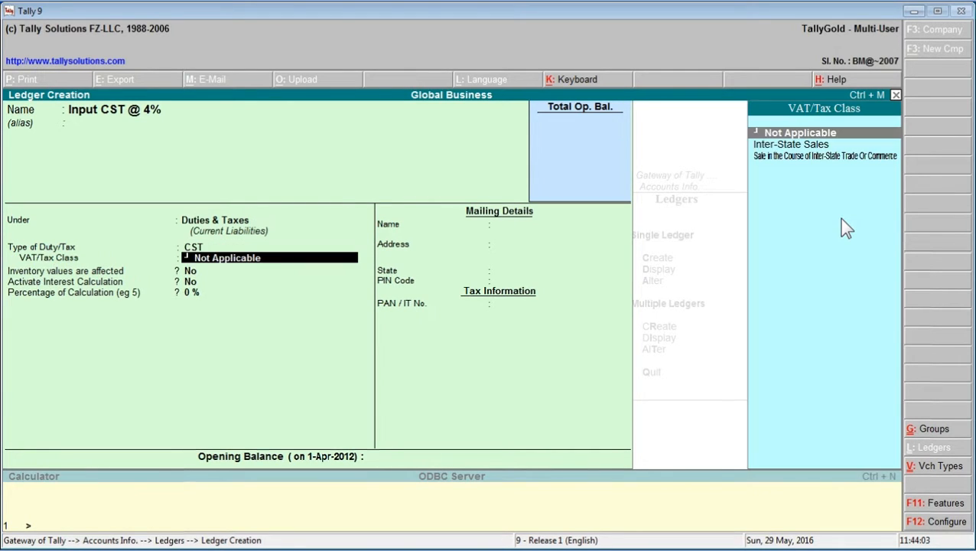
pyautogui.press('Down')
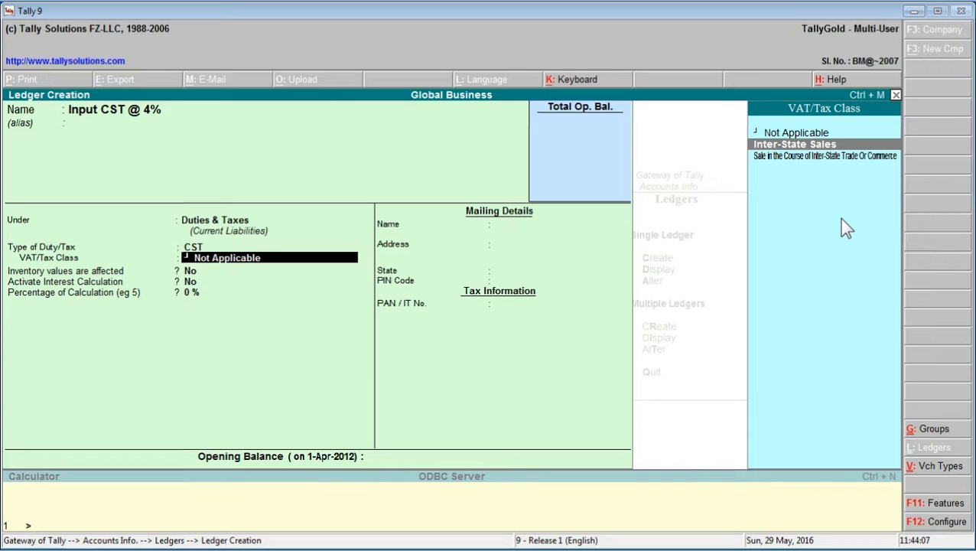
pyautogui.press('Return')
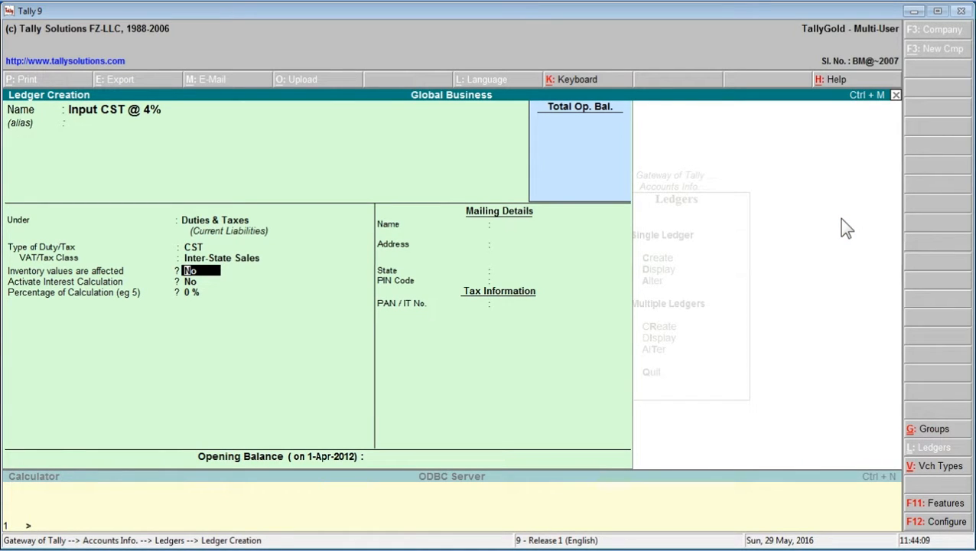
pyautogui.press('Return')
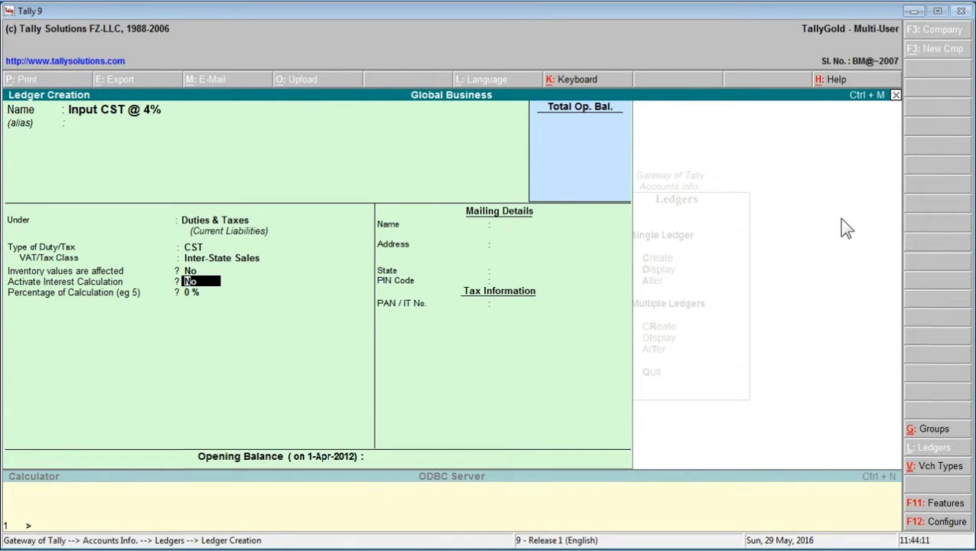
# - Set the percentage of calculation to 4% on total sales, save the Input CST @ 4% ledger and return to the Gateway of Tally
pyautogui.press('Return')
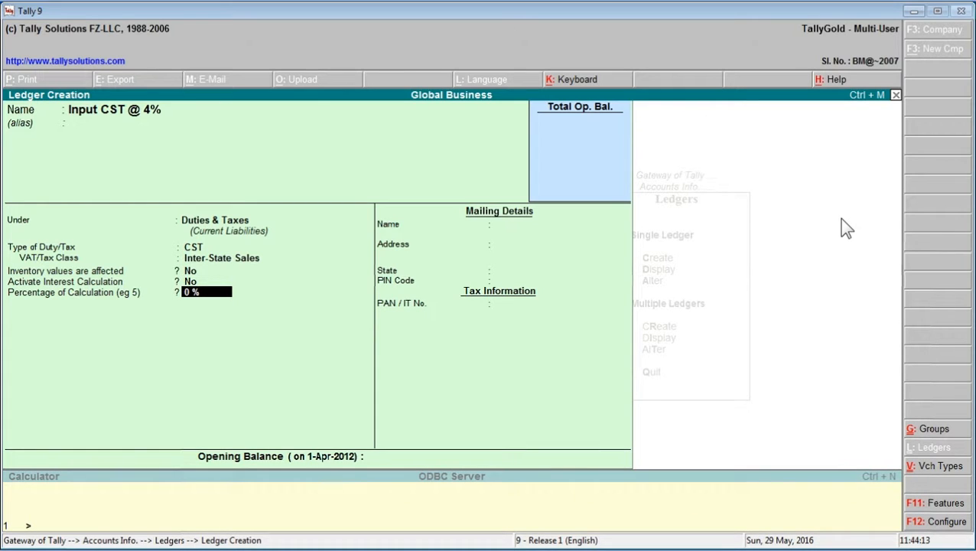
pyautogui.write('4')
pyautogui.press('Return')
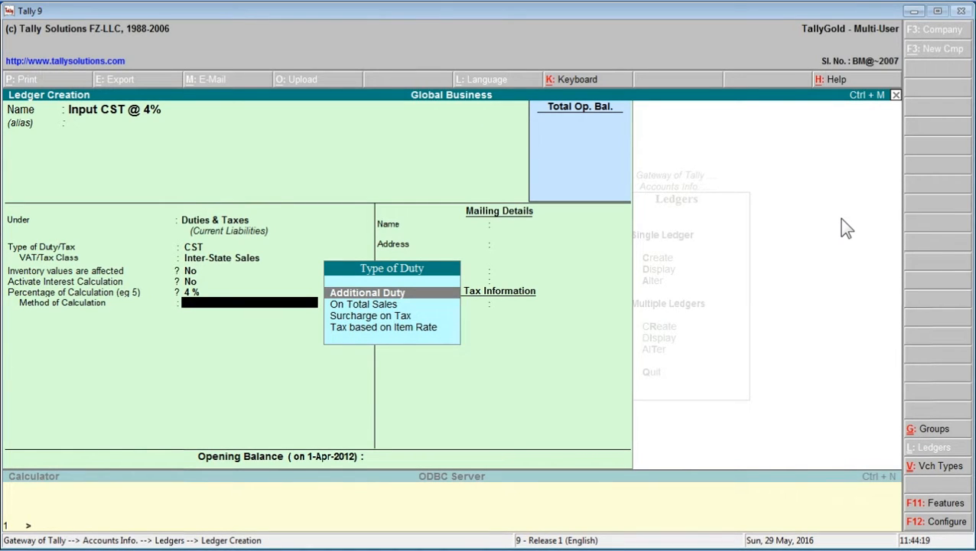
pyautogui.press('Down')
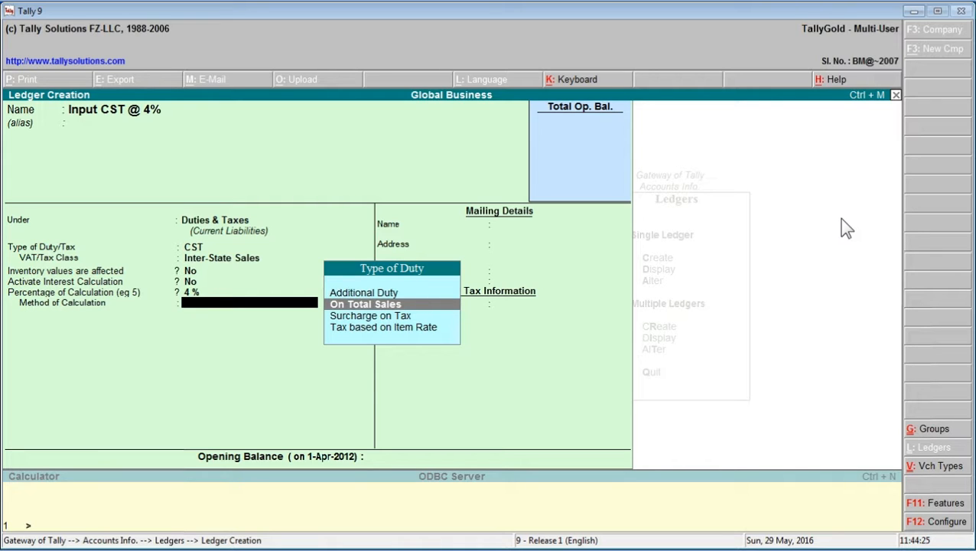
pyautogui.press('Return')
pyautogui.press('Return')
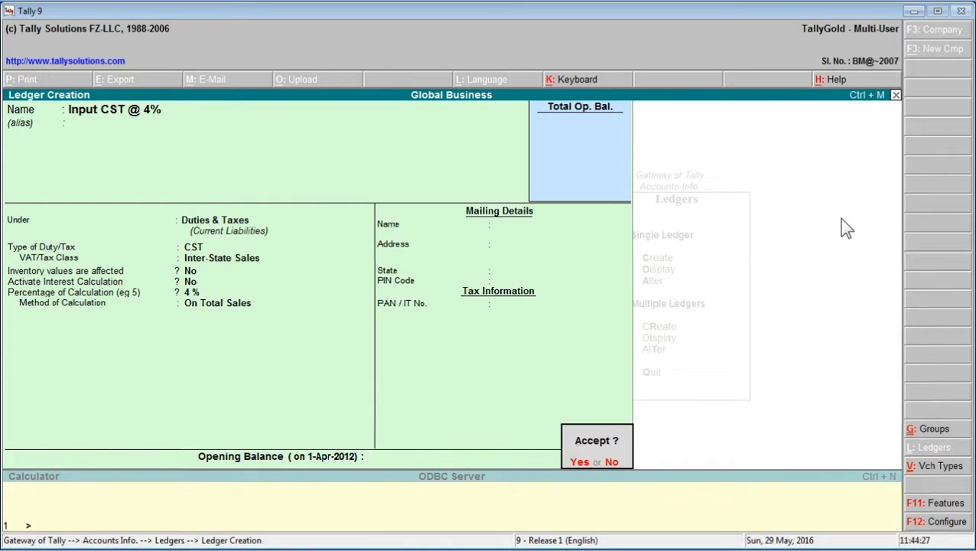
pyautogui.press('y')
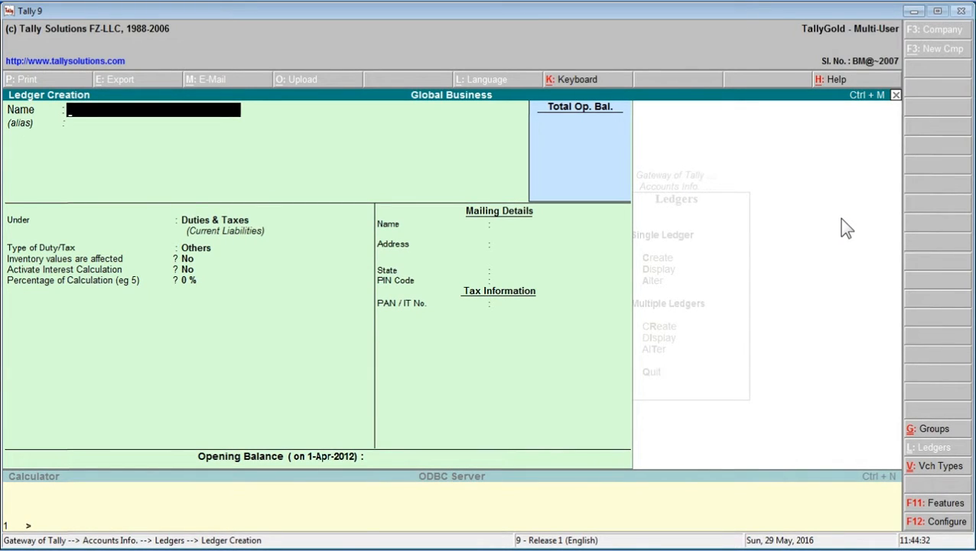
pyautogui.press('Escape')
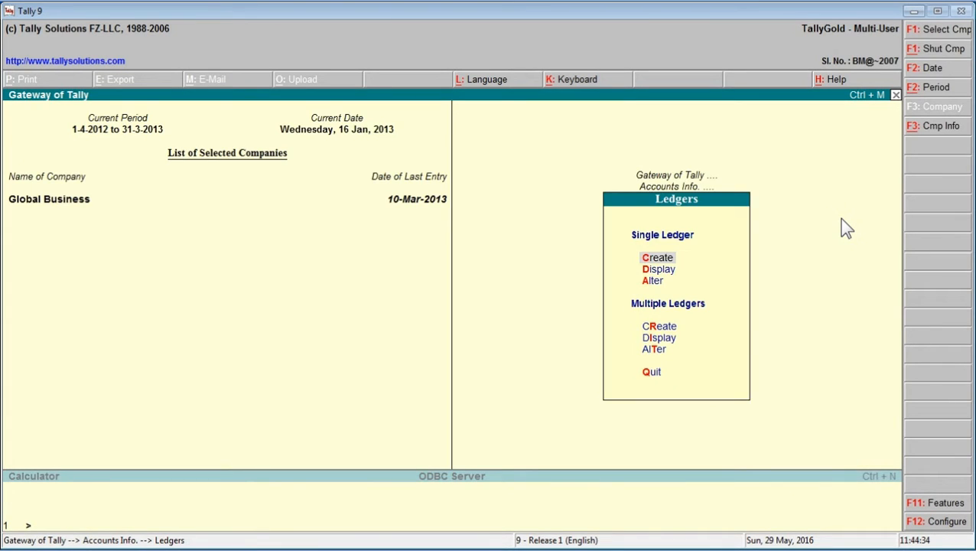
pyautogui.press('Escape')
pyautogui.press('Escape')
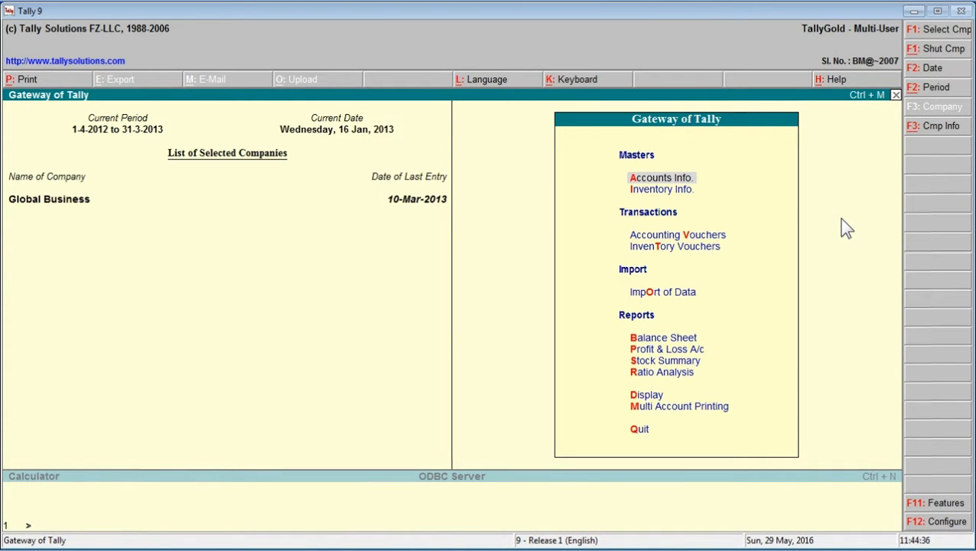
# - Start a purchase voucher among the accounting vouchers and set its date to 8-1-2013
pyautogui.press('Down')
pyautogui.press('Down')
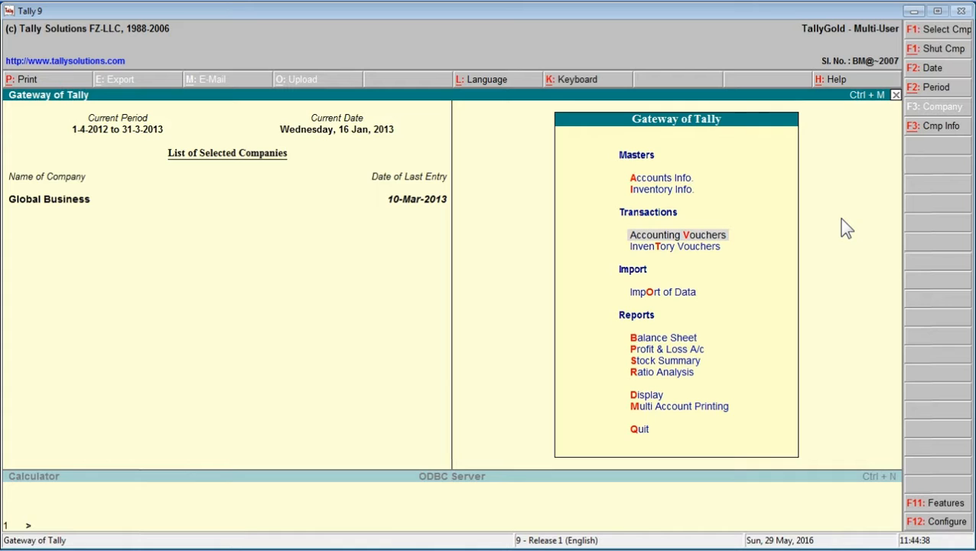
pyautogui.press('Return')
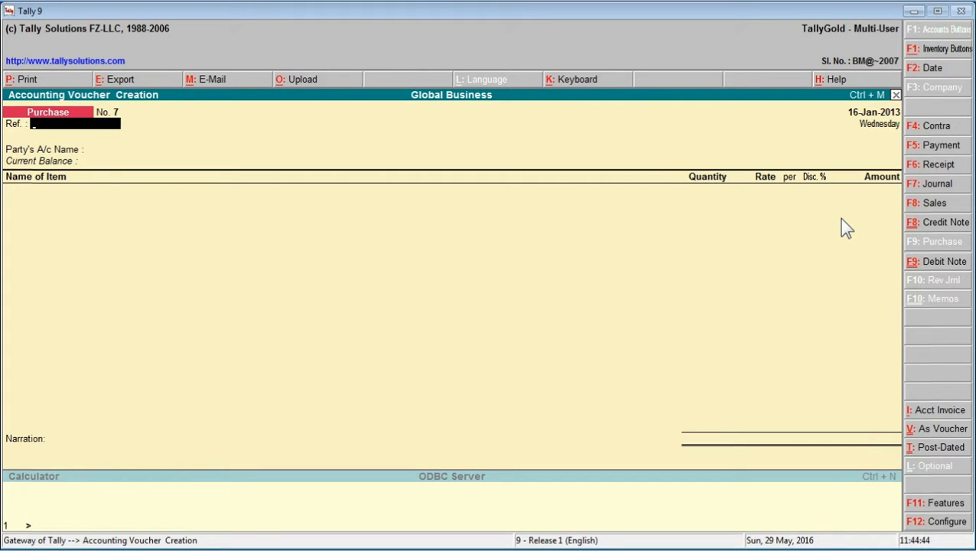
pyautogui.press('F2')
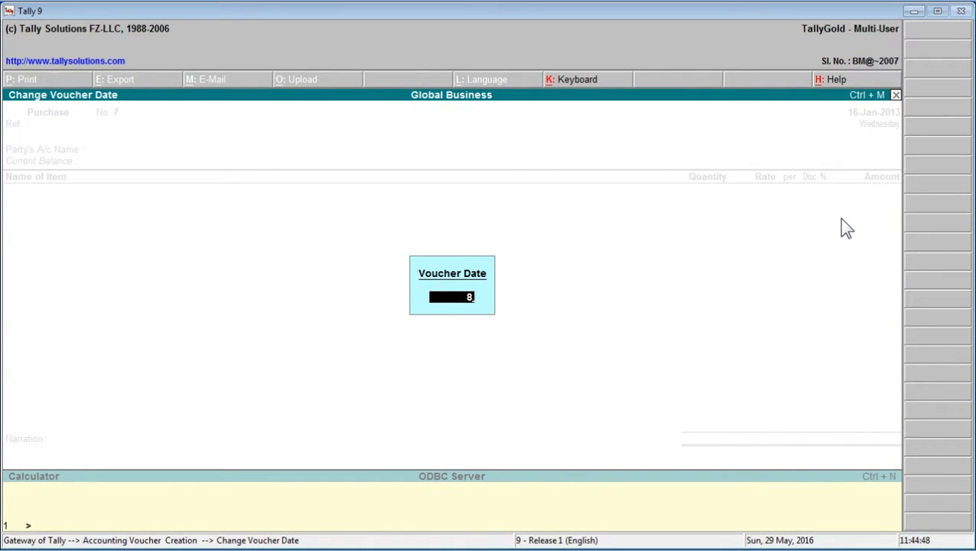
pyautogui.write('-1-2013')
pyautogui.press('Return')
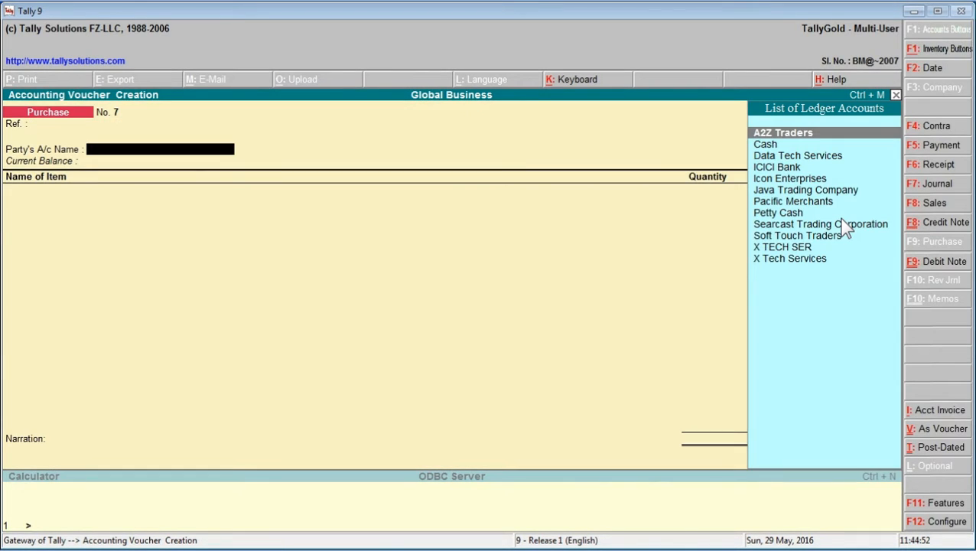
# - Choose X Tech Services as the party account of the purchase voucher
pyautogui.press('Down')
pyautogui.press('Down')
pyautogui.press('Down')
pyautogui.press('Down')
pyautogui.press('Down')
pyautogui.press('Down')
pyautogui.press('Down')
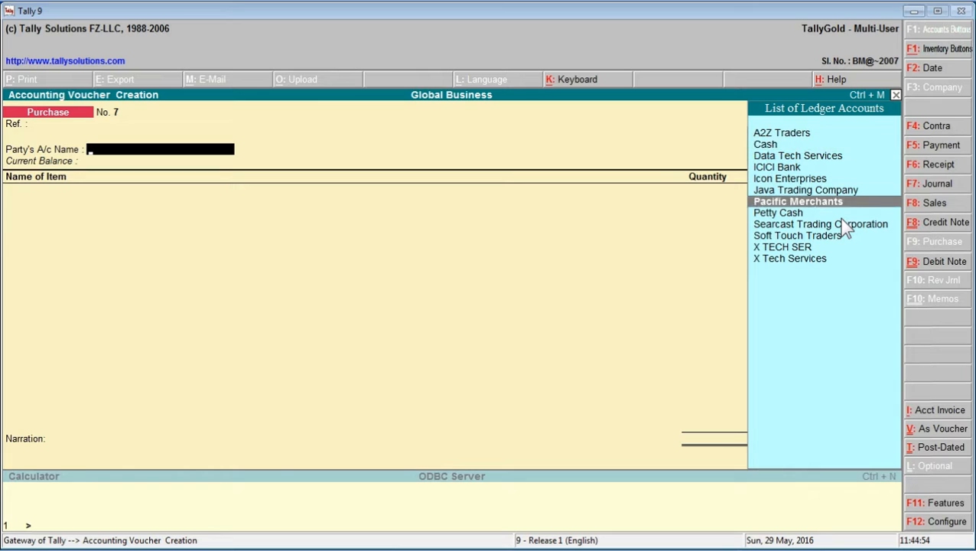
pyautogui.press('Down')
pyautogui.press('Down')
pyautogui.press('Down')
pyautogui.press('Down')
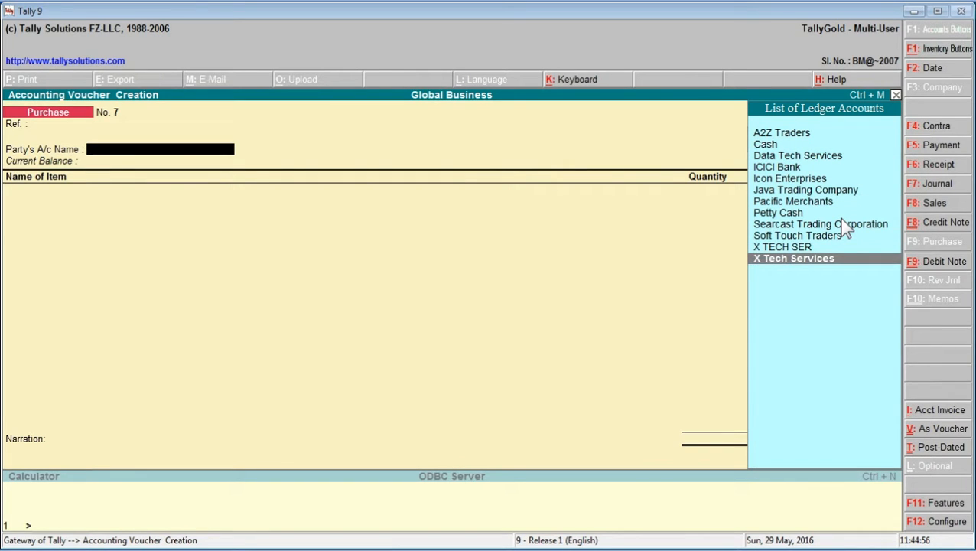
pyautogui.press('Return')
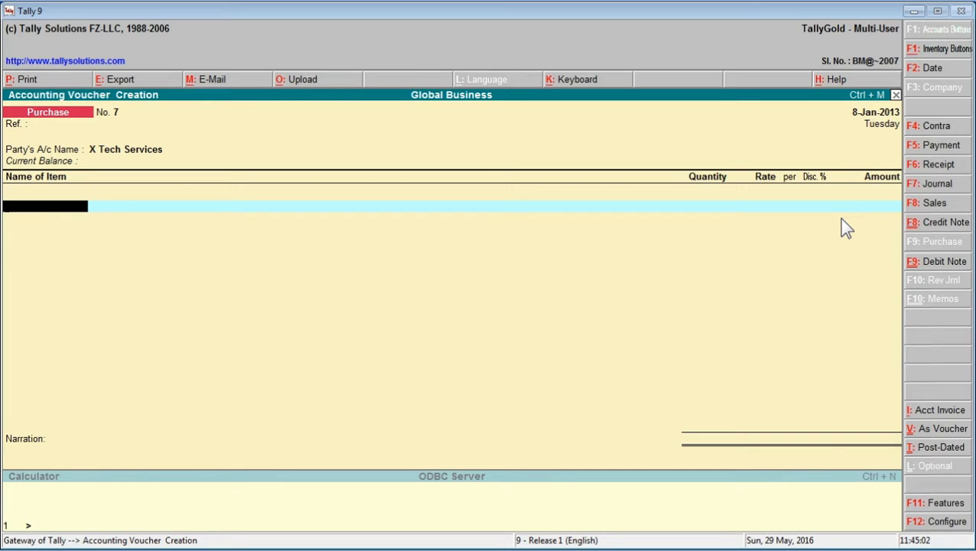
# - Add the item Submersible Pump with a quantity of 50 Nos. at a rate of 1,800 and no discount
pyautogui.write('S')
pyautogui.press('Return')
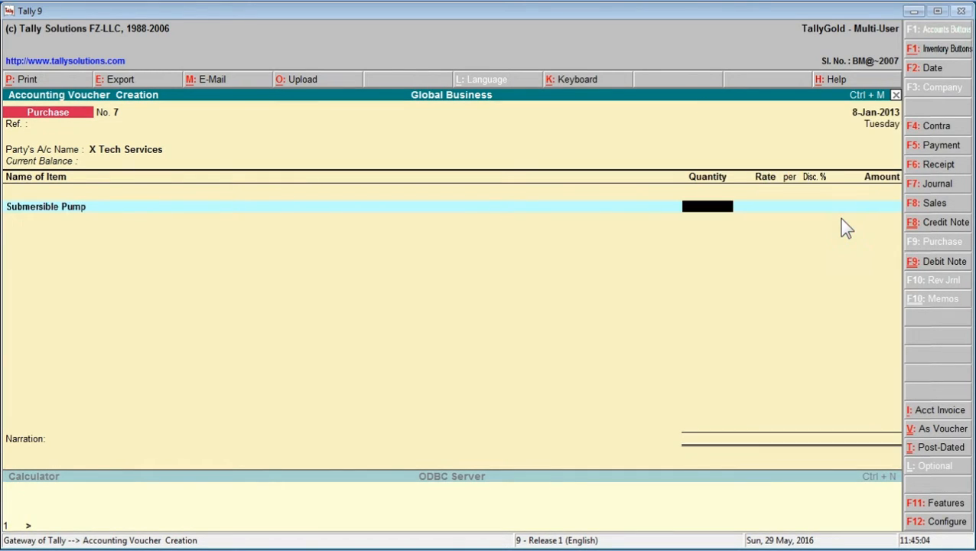
pyautogui.write('50')
pyautogui.press('Return')
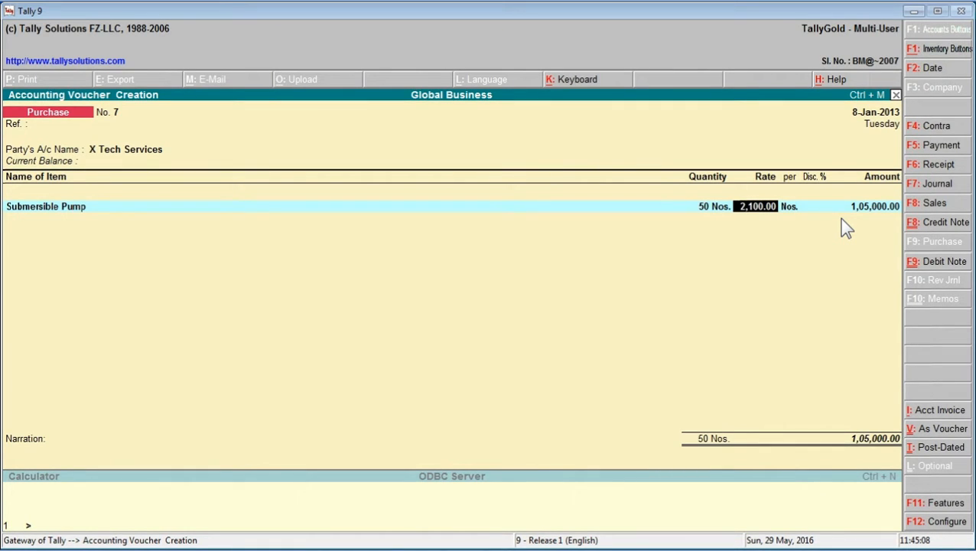
pyautogui.write('1800')
pyautogui.press('Return')
pyautogui.press('Return')
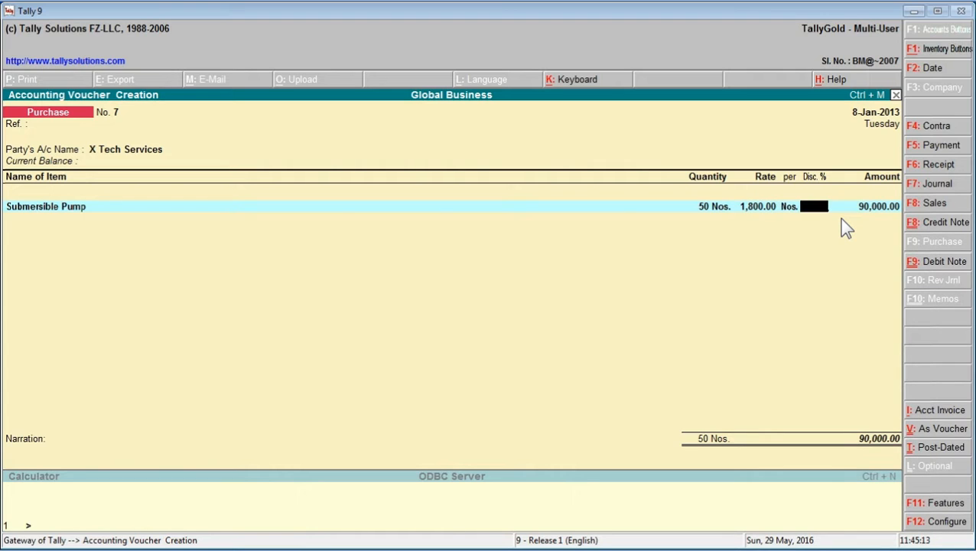
pyautogui.press('Return')
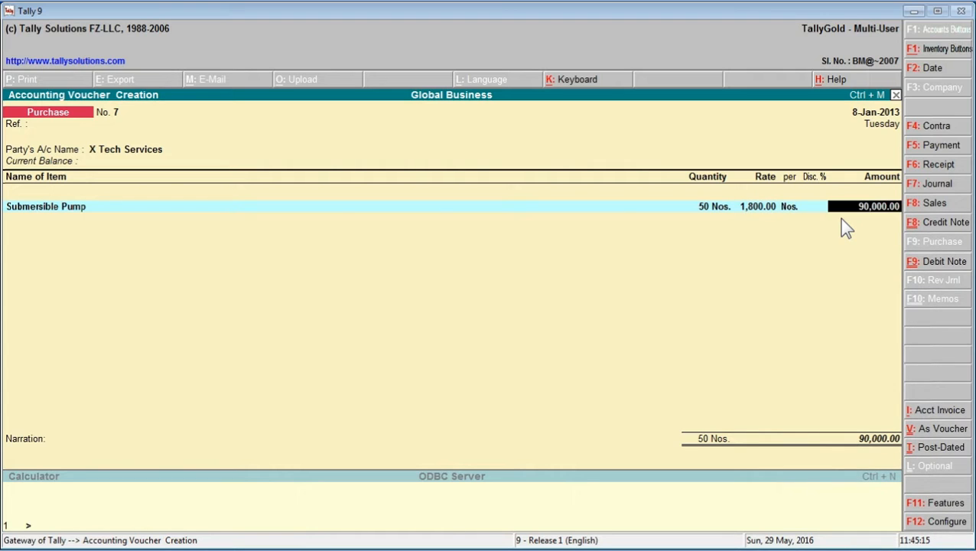
pyautogui.press('Return')
# - Allocate the Submersible Pump amount to the Purchase CST @ 4% ledger
pyautogui.write('P')
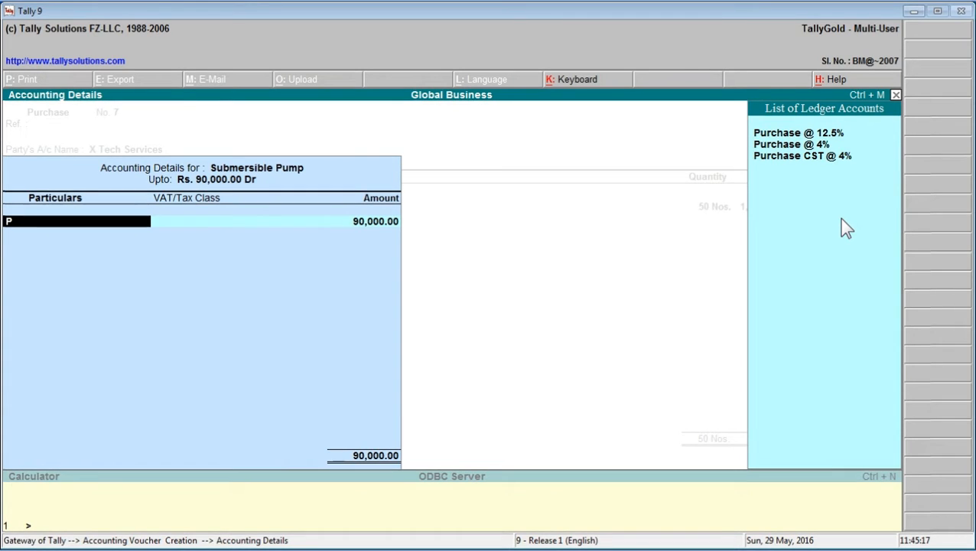
pyautogui.press('Down')
pyautogui.press('Down')
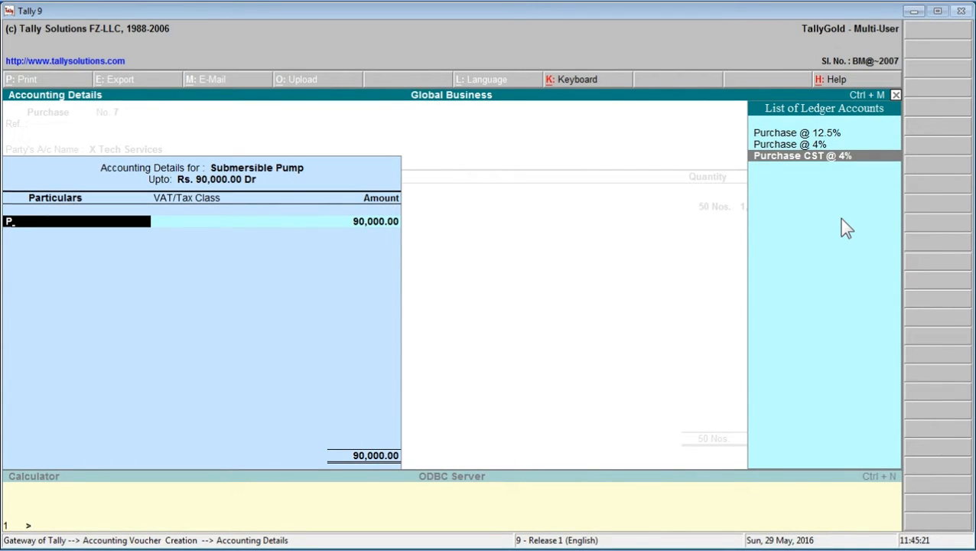
pyautogui.press('Return')
pyautogui.press('Return')
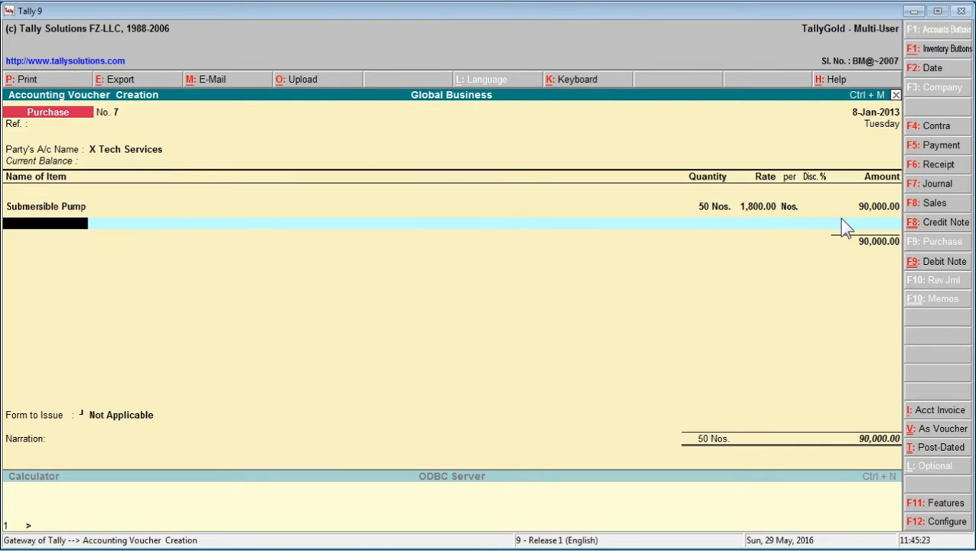
# - Finish the item list and add the Input CST @ 4% ledger as the tax line below it
pyautogui.press('Return')
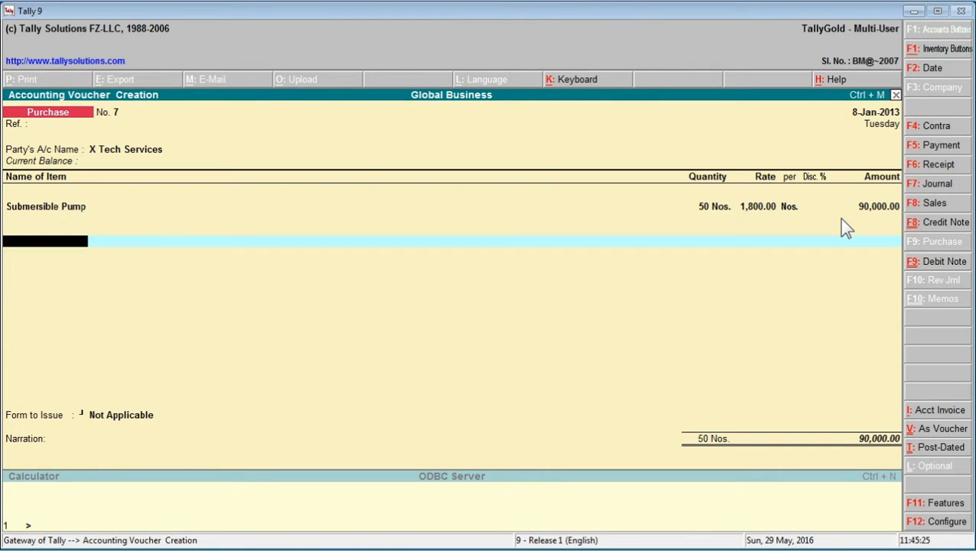
pyautogui.write('I')
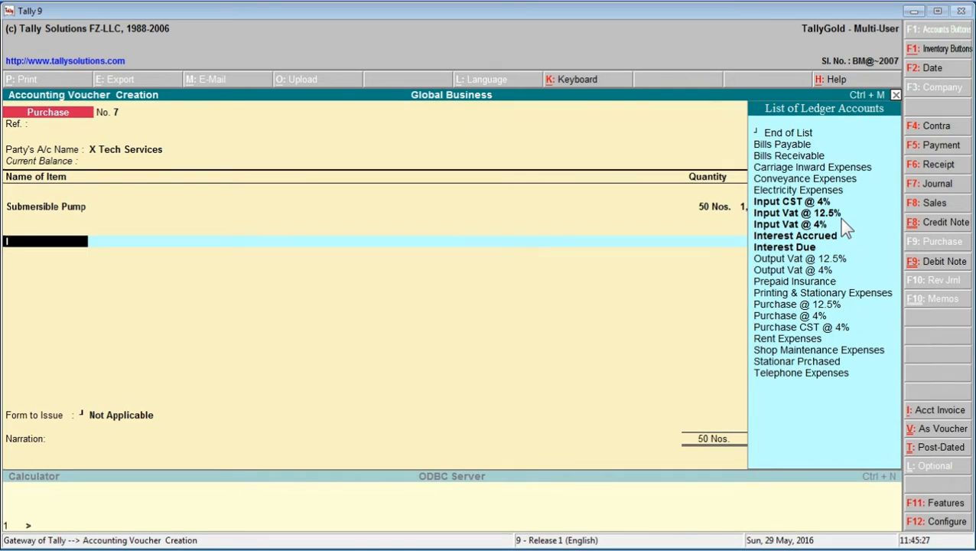
pyautogui.press('Down')
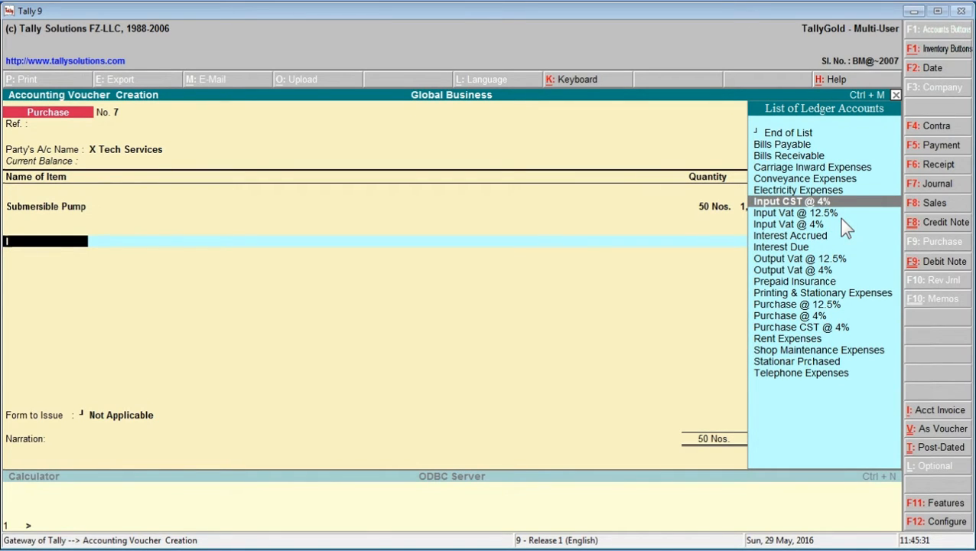
pyautogui.press('Return')
pyautogui.press('Return')
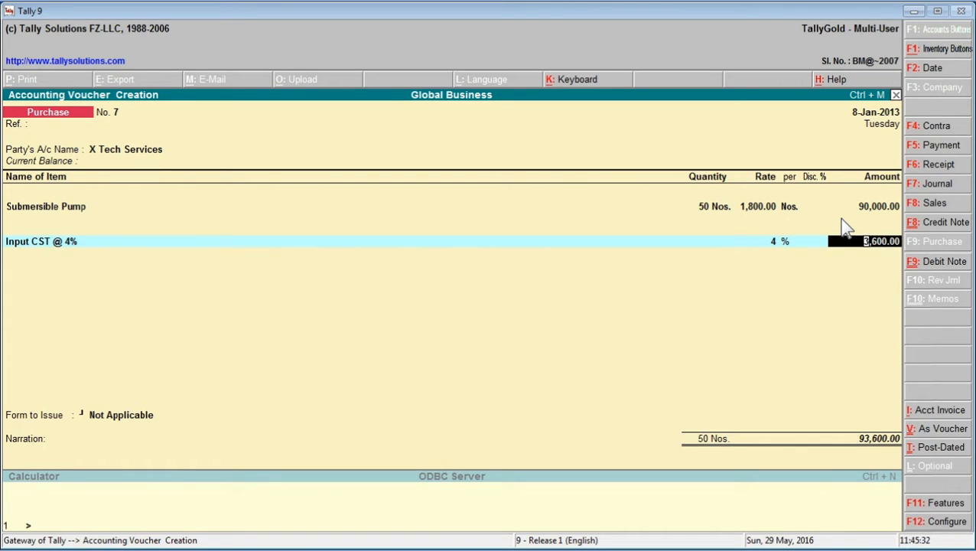
pyautogui.press('Return')
pyautogui.press('Return')
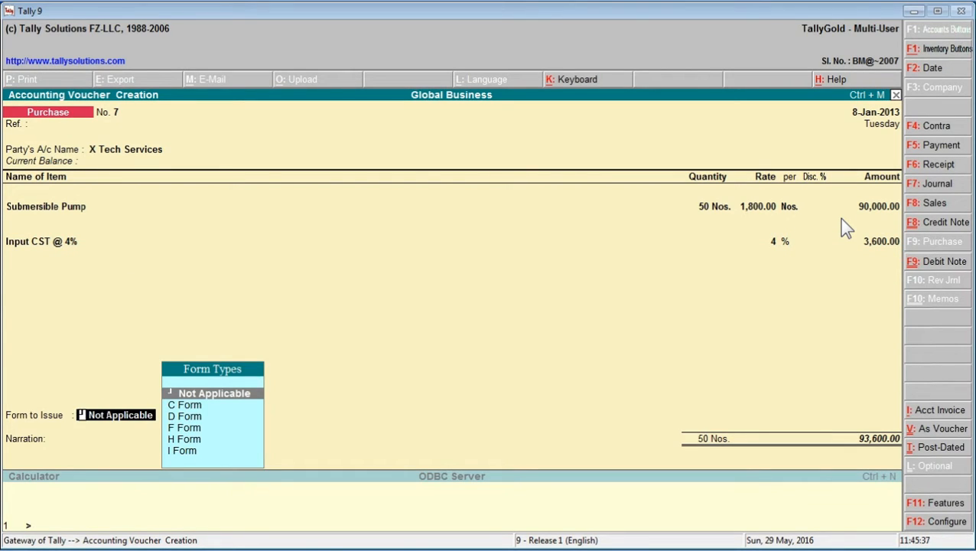
# - Set the form to issue to C Form with form number 1 and the date 8-1-2013
pyautogui.press('Down')
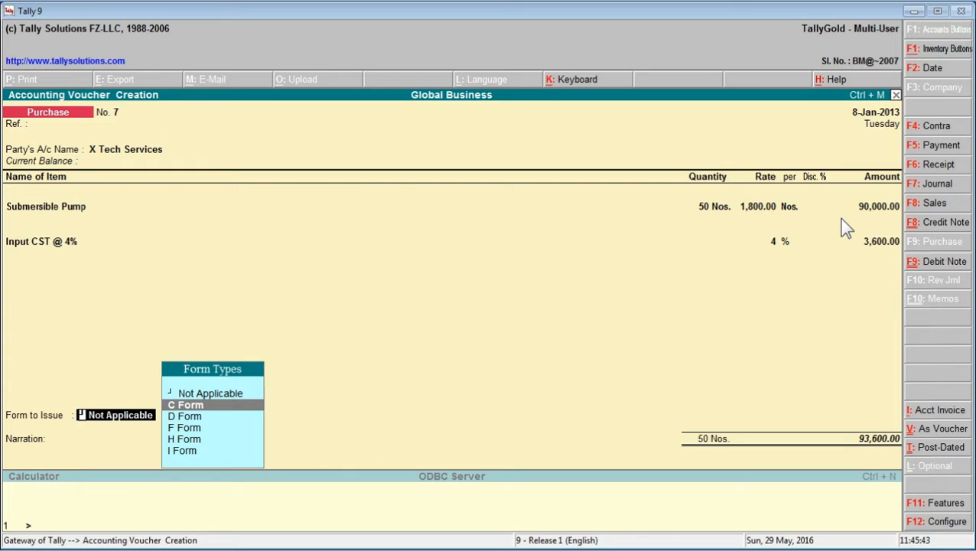
pyautogui.press('Return')
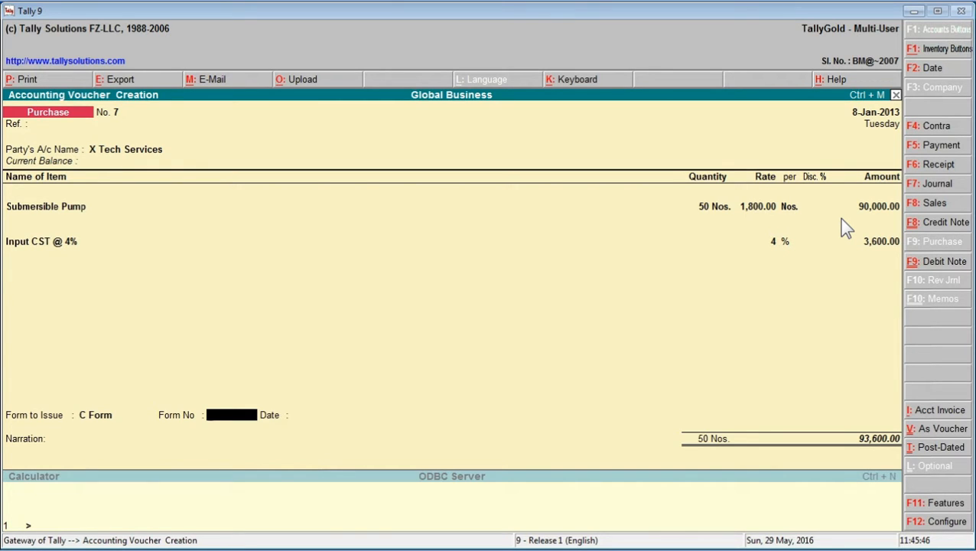
pyautogui.write('1')
pyautogui.press('Return')
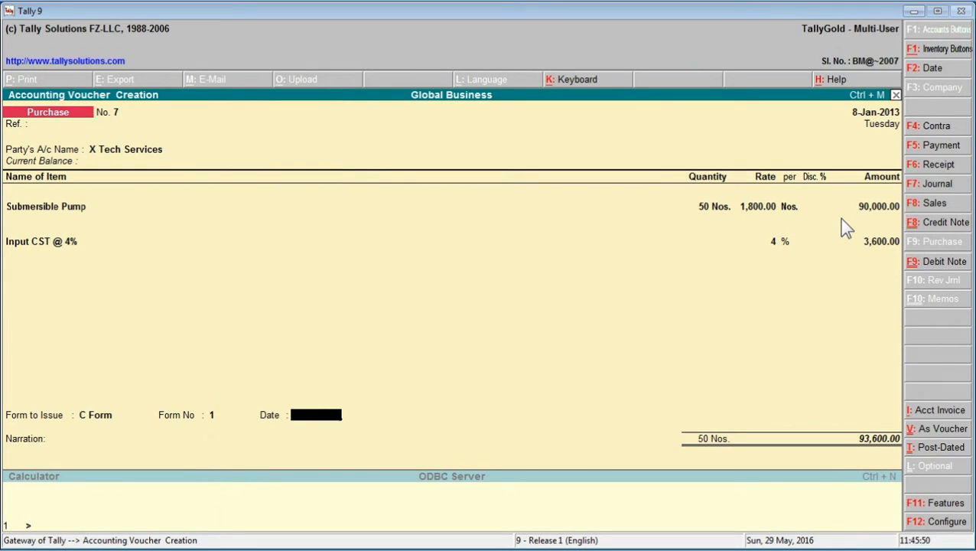
pyautogui.write('8-1-2013')
pyautogui.press('Return')
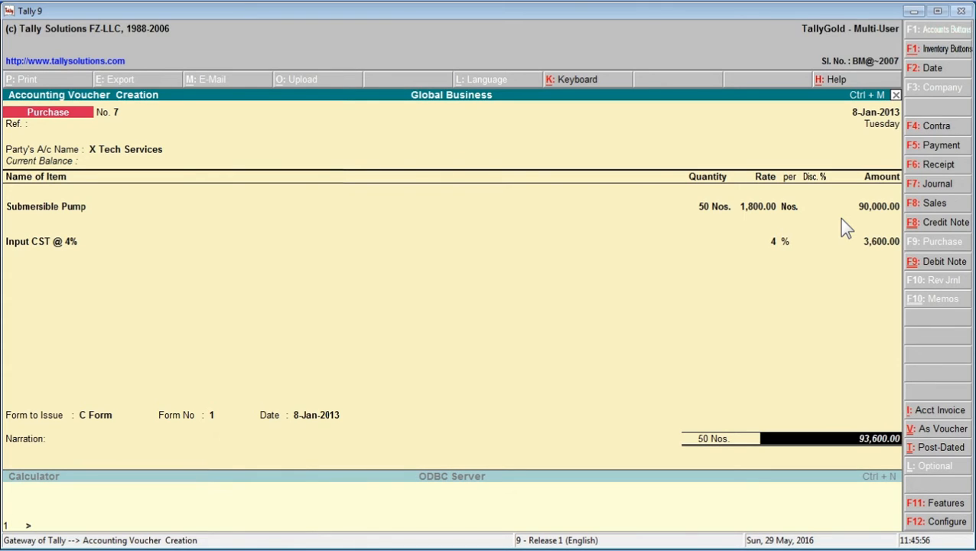
# - Accept the bill-wise details as New Ref 7, save the purchase voucher and return to the Gateway of Tally
pyautogui.press('Return')
pyautogui.press('Return')
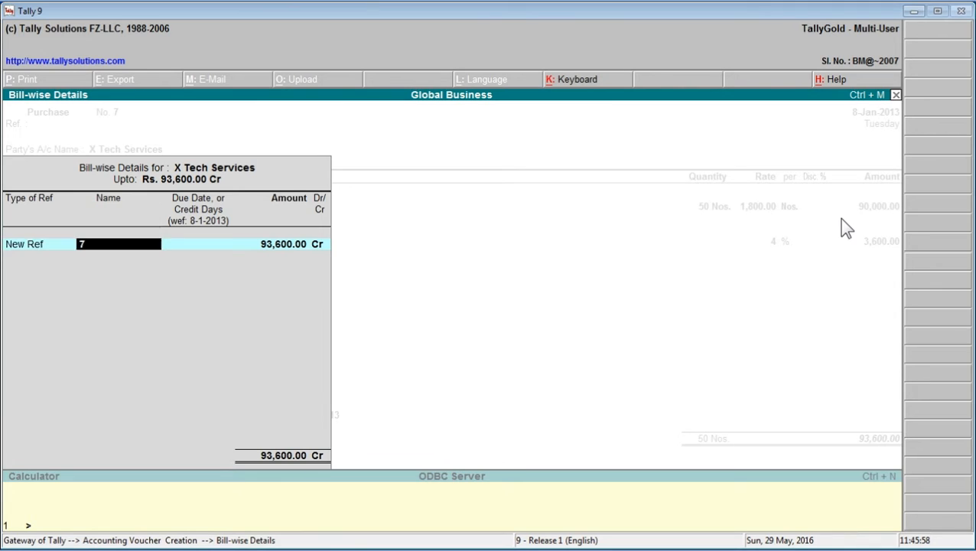
pyautogui.press('Return')
pyautogui.press('Return')
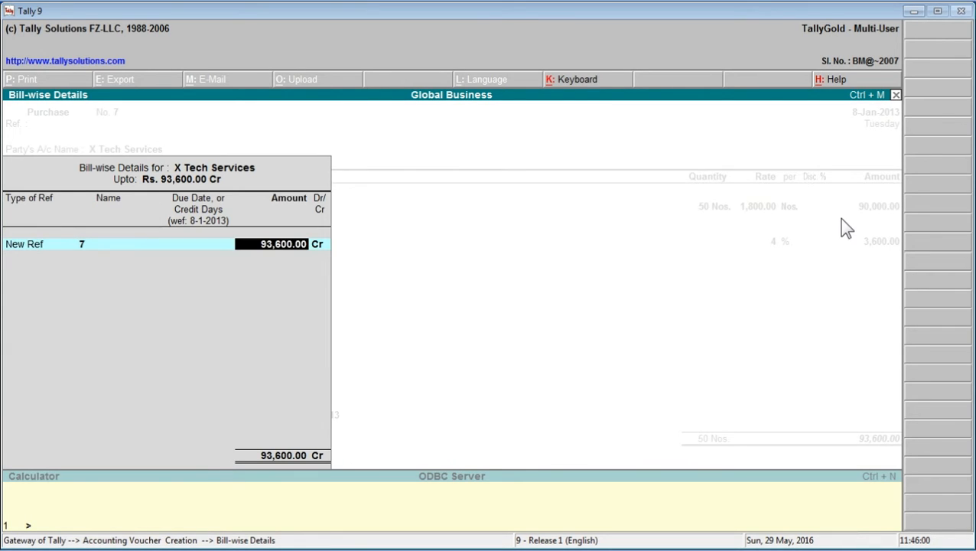
pyautogui.press('Return')
pyautogui.press('Return')
pyautogui.press('Return')
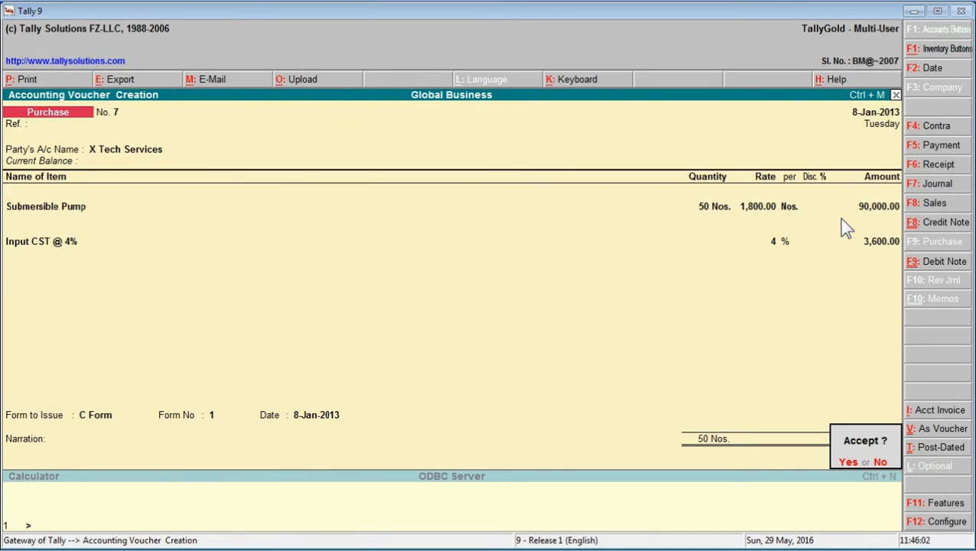
pyautogui.press('Return')
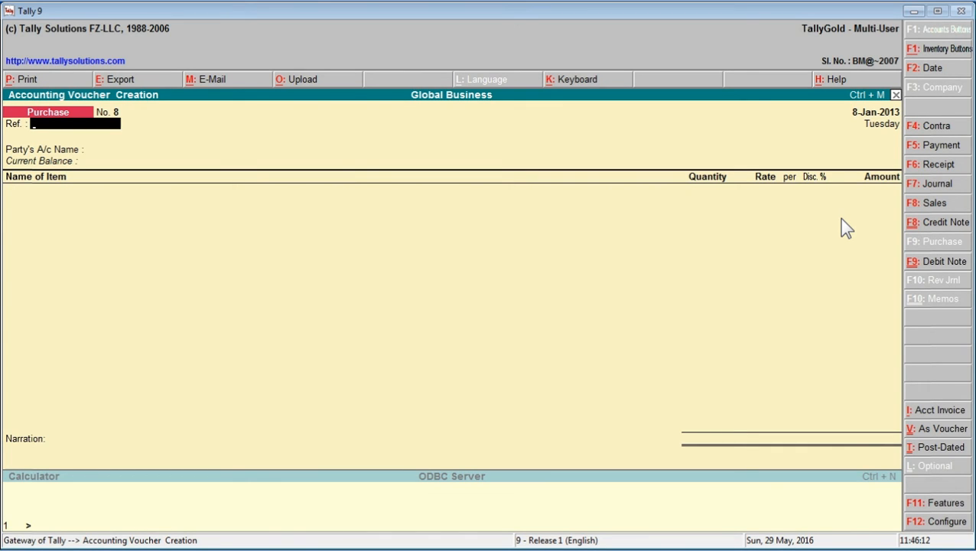
pyautogui.press('Escape')
pyautogui.press('y')
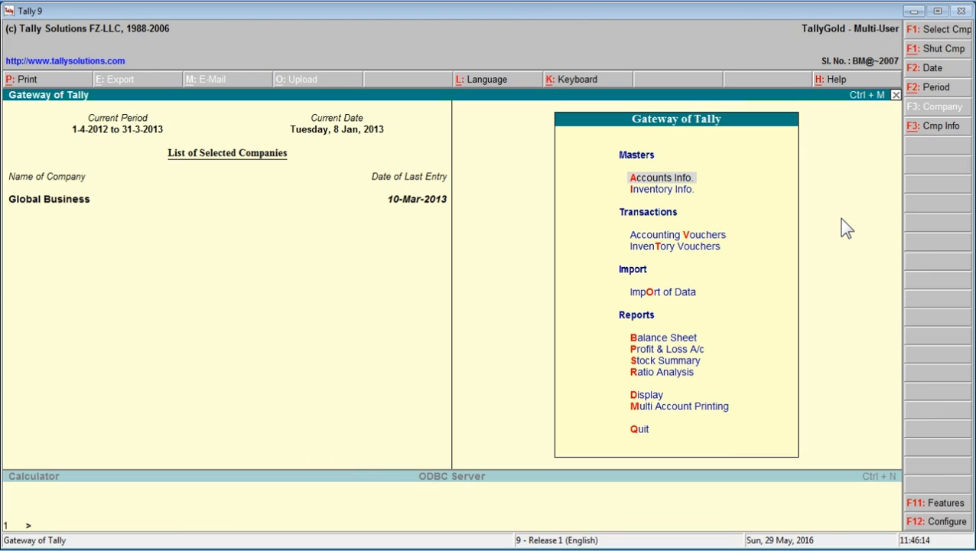